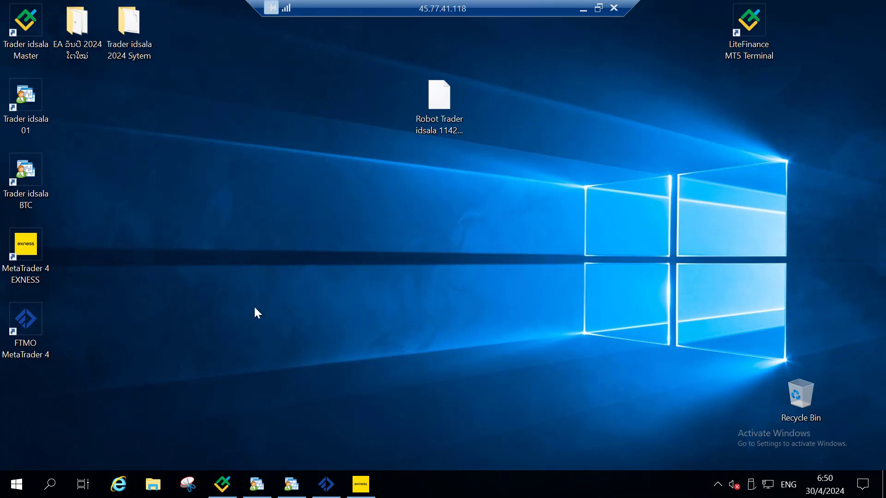
Check This PC's system properties (Windows Server 2019 Datacenter, 1 GB RAM), then close File Explorer.
{"action": "left_click", "coordinate": [153, 484]}
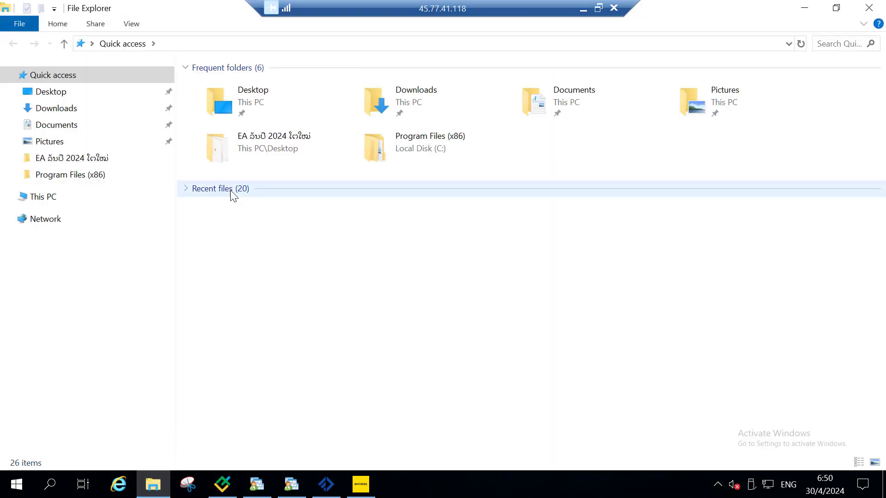
{"action": "right_click", "coordinate": [43, 197]}
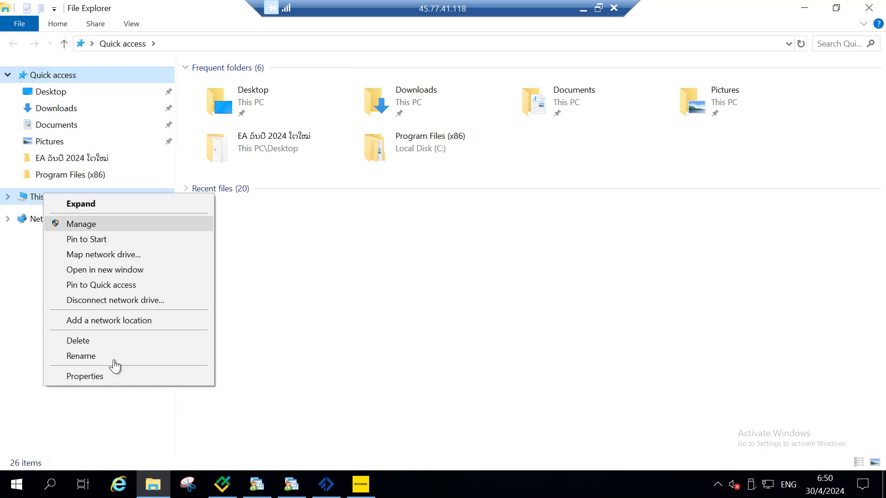
{"action": "left_click", "coordinate": [87, 378]}
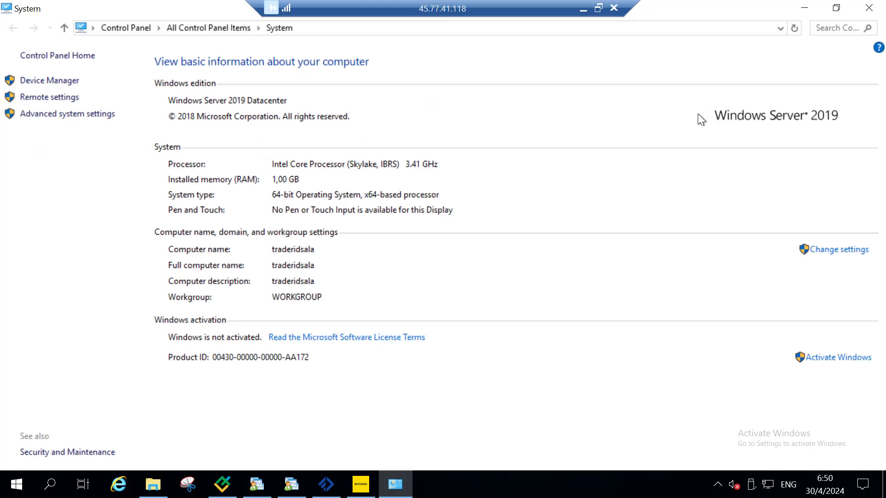
{"action": "left_click", "coordinate": [807, 7]}
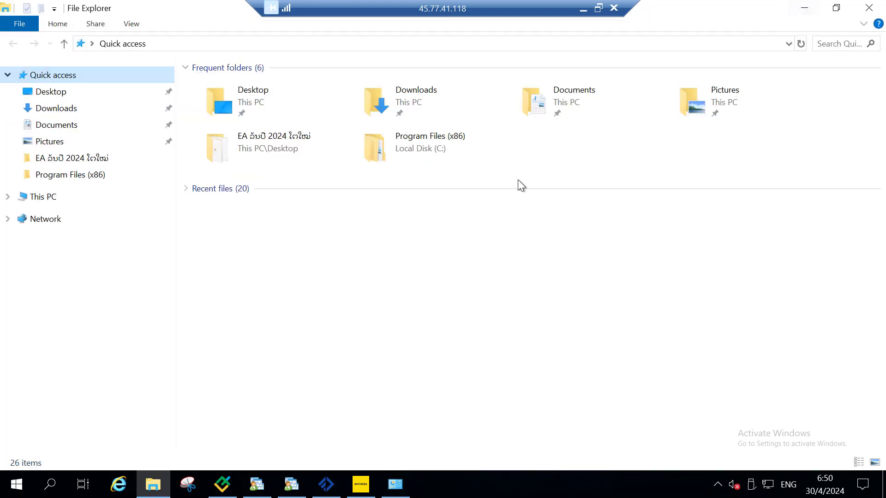
{"action": "left_click", "coordinate": [874, 8]}
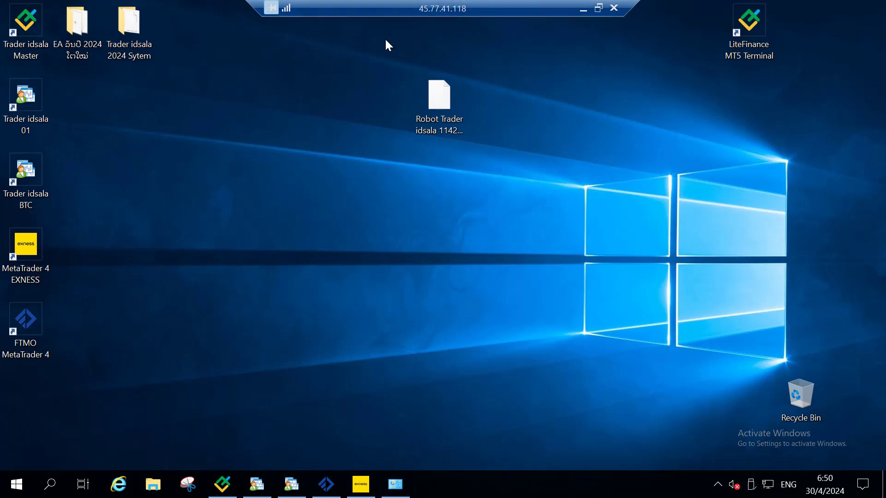
End the remote desktop session and follow the traderidsala.org VPS link to Vultr in Chrome.
{"action": "left_click", "coordinate": [616, 9]}
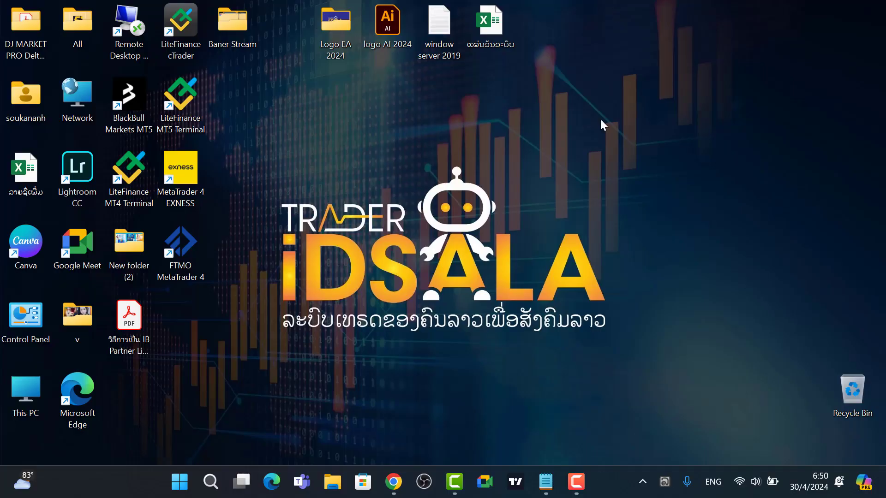
{"action": "left_click", "coordinate": [392, 480]}
{"action": "left_click", "coordinate": [227, 50]}
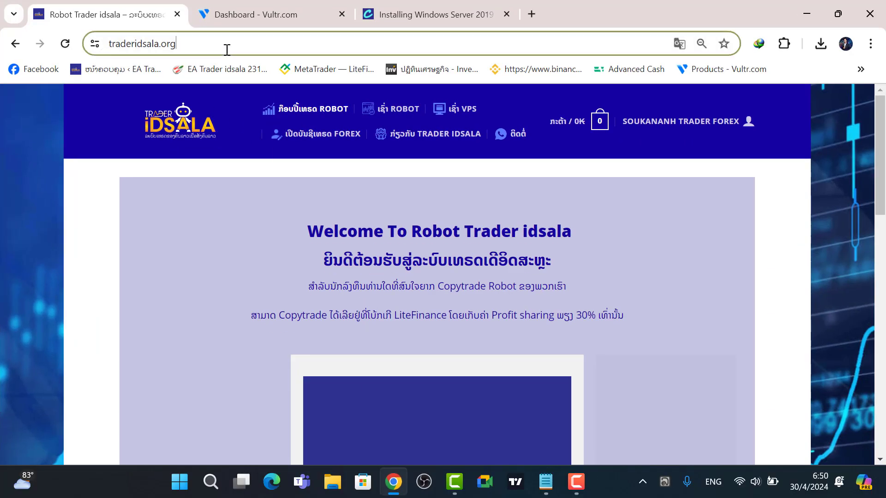
{"action": "key", "text": "Return"}
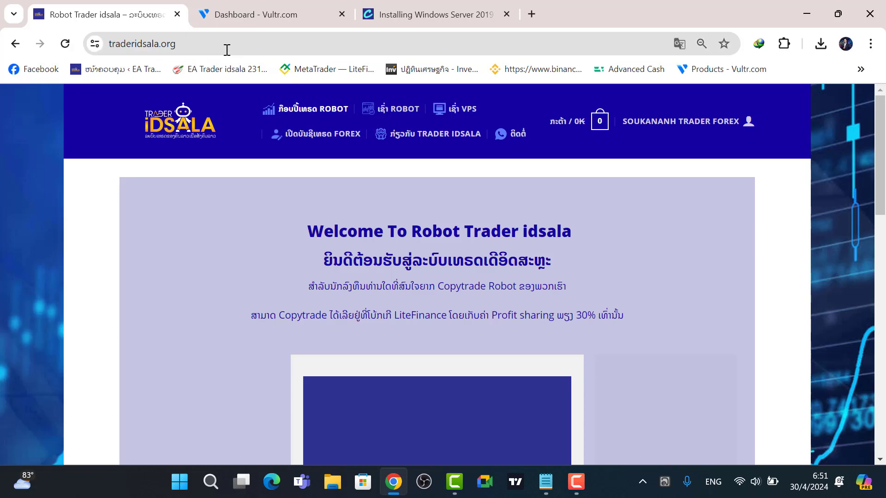
{"action": "left_click", "coordinate": [460, 112]}
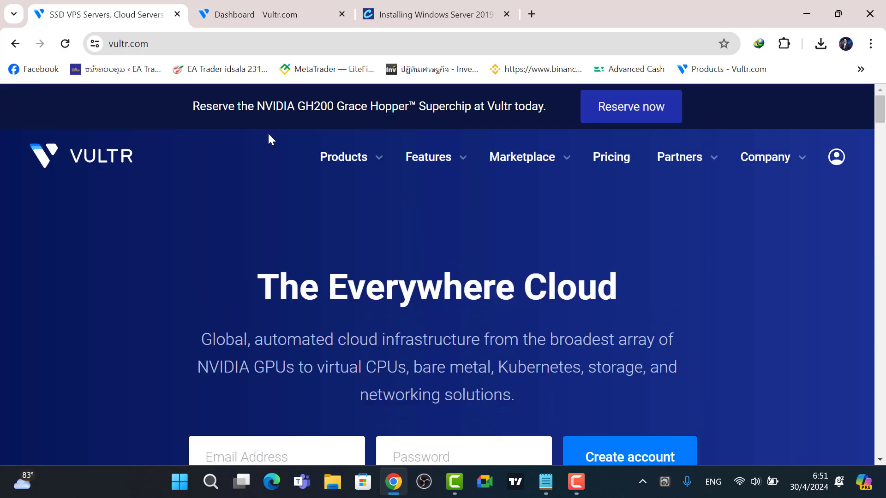
Enter an e-mail address in vultr.com's sign-up form and dismiss the password suggestions.
{"action": "left_click", "coordinate": [161, 47]}
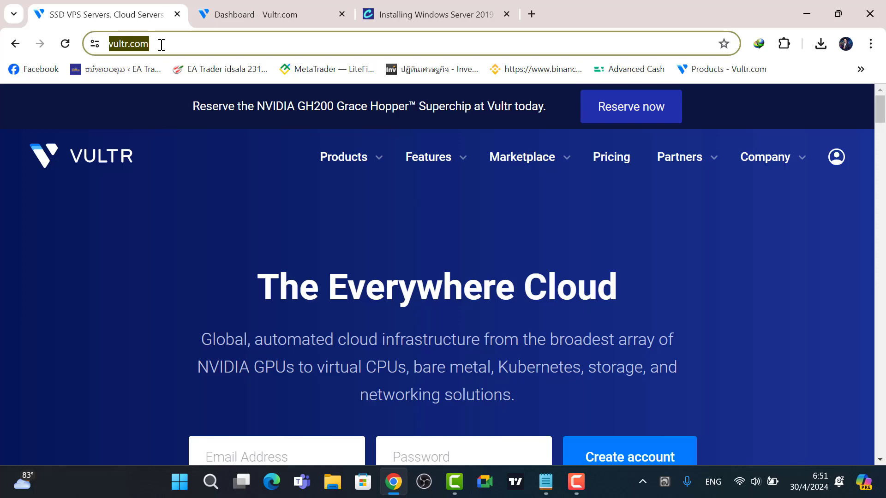
{"action": "scroll", "coordinate": [489, 224], "scroll_direction": "down", "scroll_amount": 1}
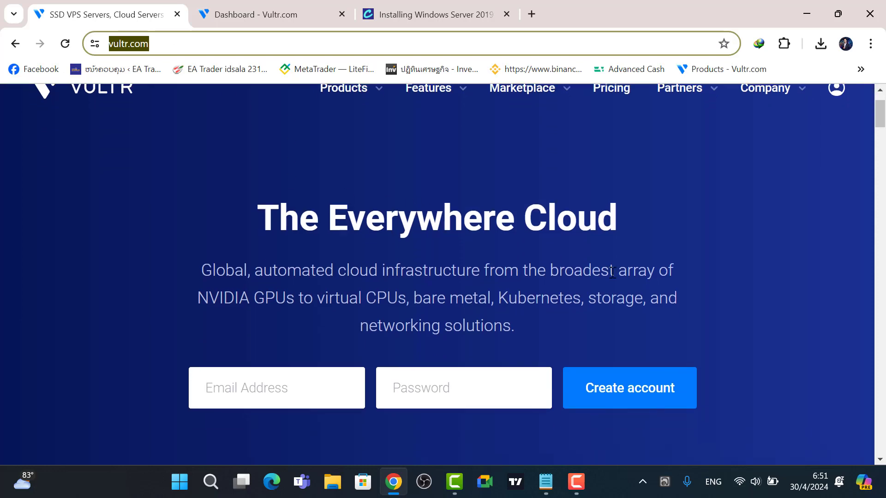
{"action": "left_click", "coordinate": [766, 262]}
{"action": "scroll", "coordinate": [546, 300], "scroll_direction": "down", "scroll_amount": 1}
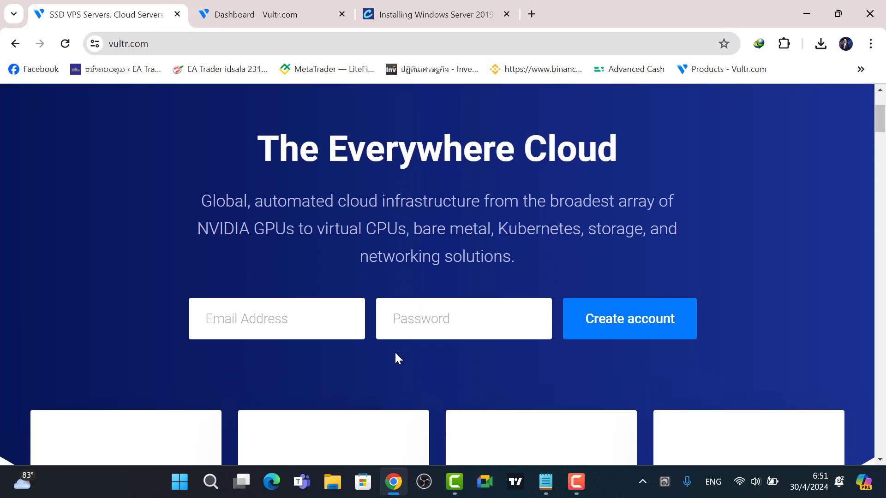
{"action": "left_click", "coordinate": [253, 327]}
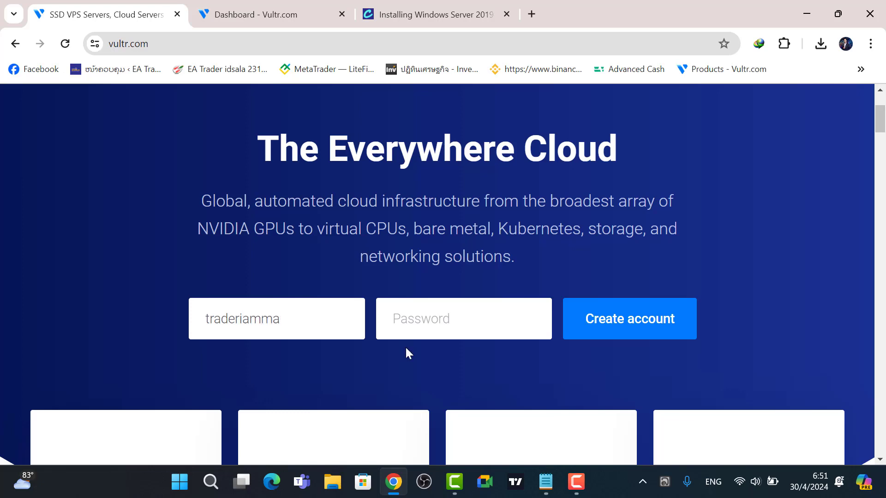
{"action": "left_click", "coordinate": [431, 318]}
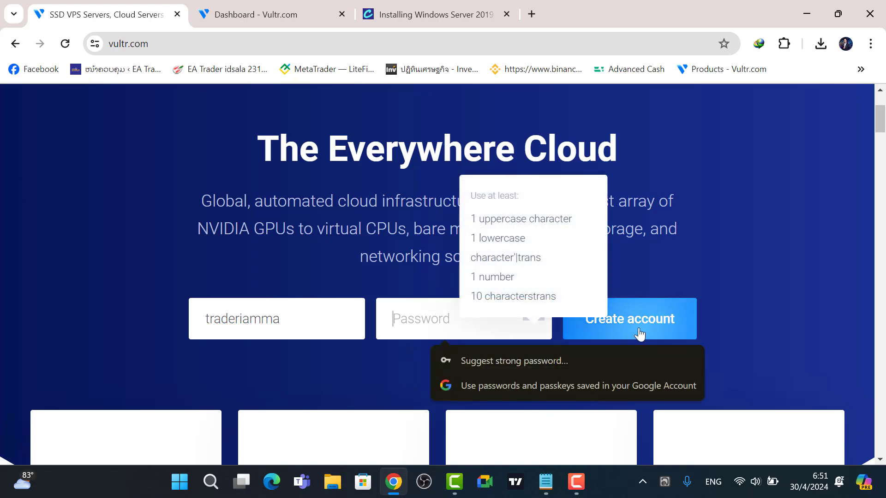
{"action": "left_click", "coordinate": [762, 276]}
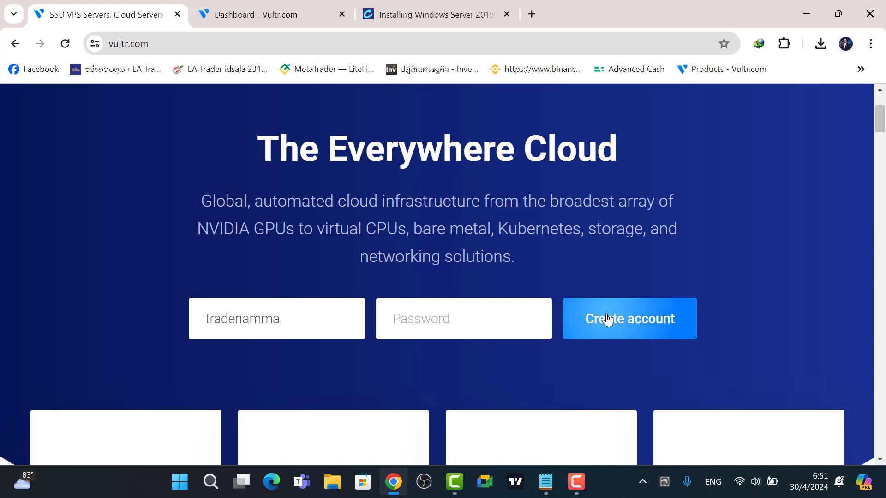
{"action": "scroll", "coordinate": [671, 209], "scroll_direction": "up", "scroll_amount": 3}
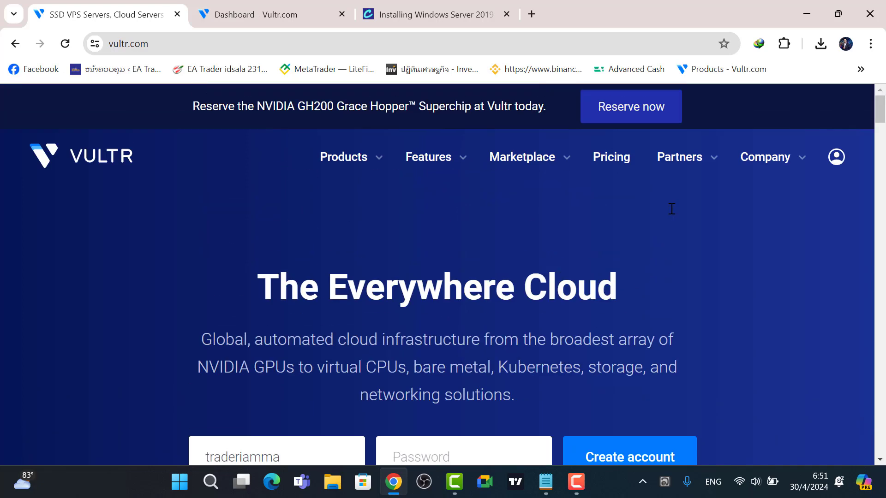
Go to My Account and view the dashboard: -$14.95 balance, $6.00 pending charges.
{"action": "mouse_move", "coordinate": [836, 166]}
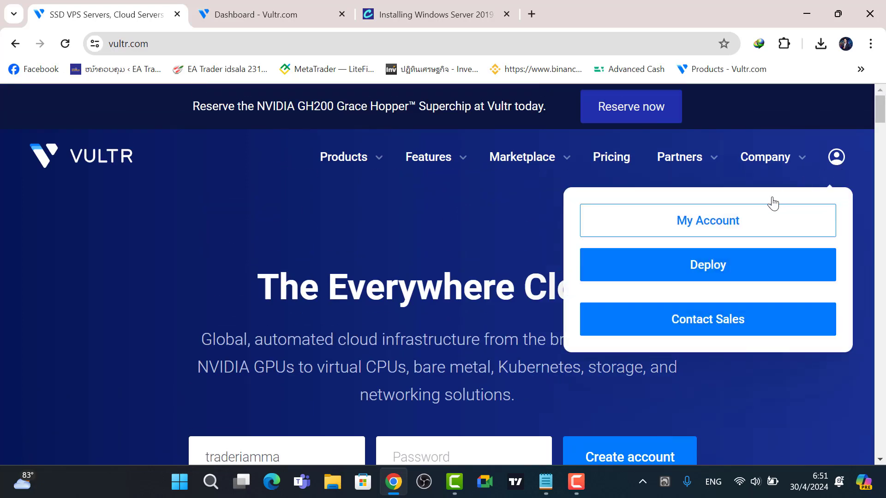
{"action": "left_click", "coordinate": [730, 228]}
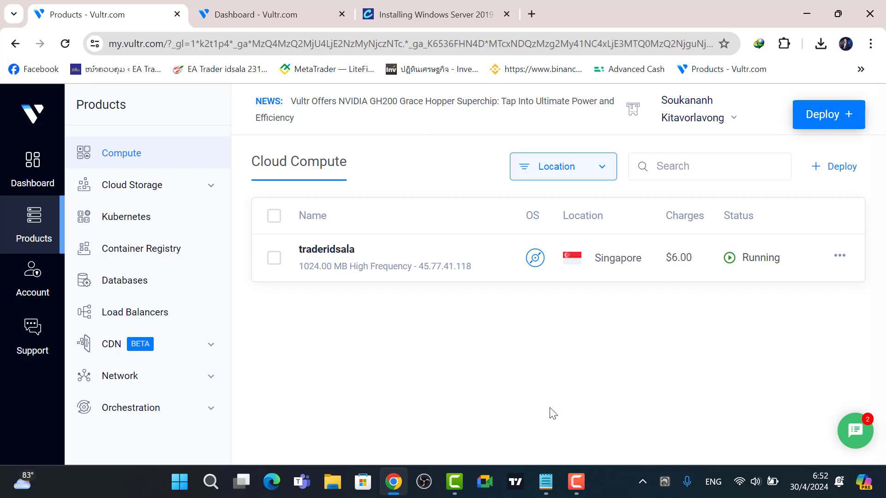
{"action": "left_click", "coordinate": [40, 178]}
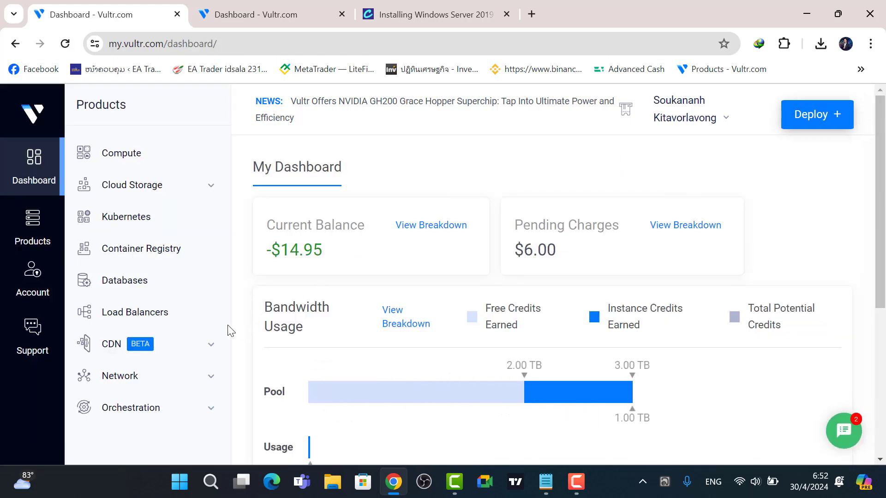
Open the Account profile settings and scroll through them.
{"action": "left_click", "coordinate": [60, 285]}
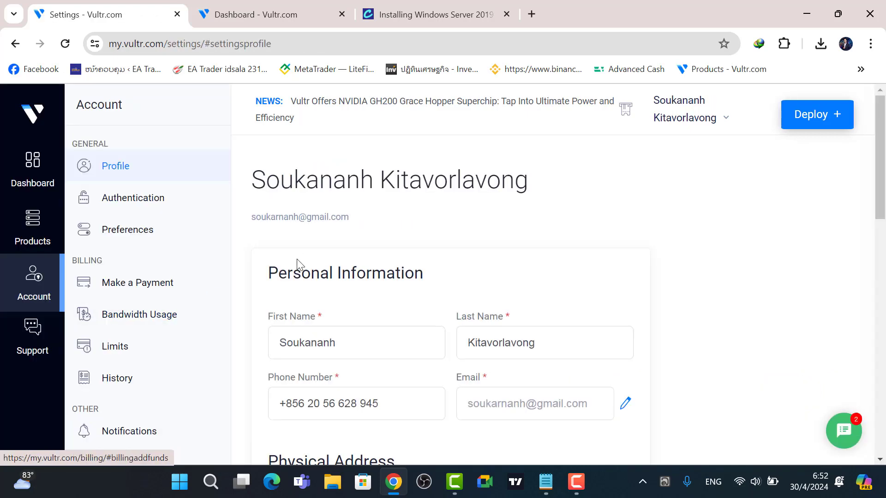
{"action": "scroll", "coordinate": [211, 269], "scroll_direction": "down", "scroll_amount": 11}
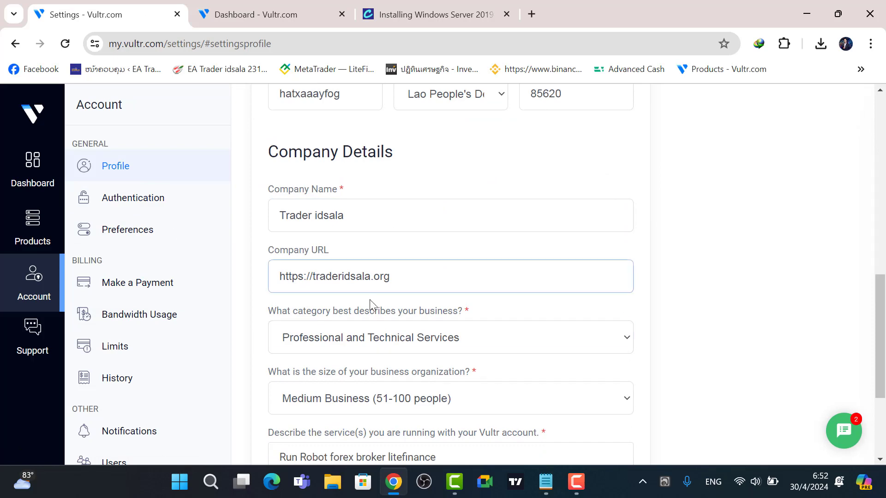
{"action": "scroll", "coordinate": [393, 268], "scroll_direction": "down", "scroll_amount": 3}
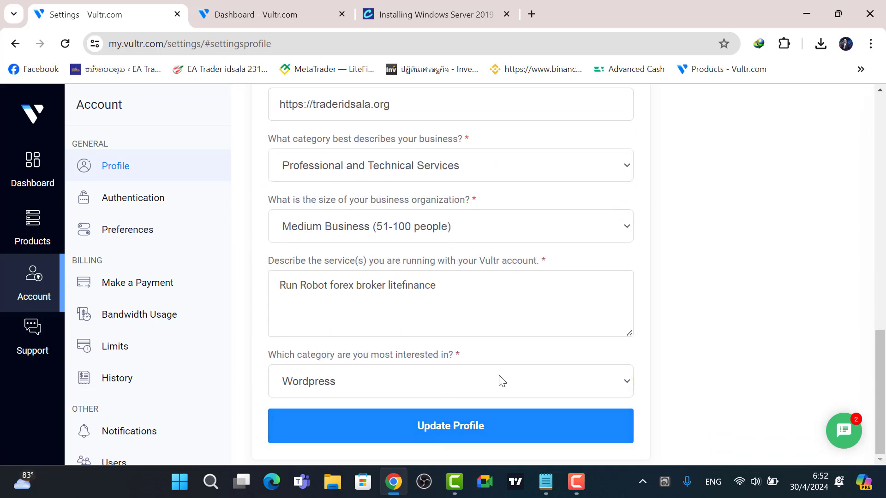
{"action": "scroll", "coordinate": [182, 371], "scroll_direction": "down", "scroll_amount": 3}
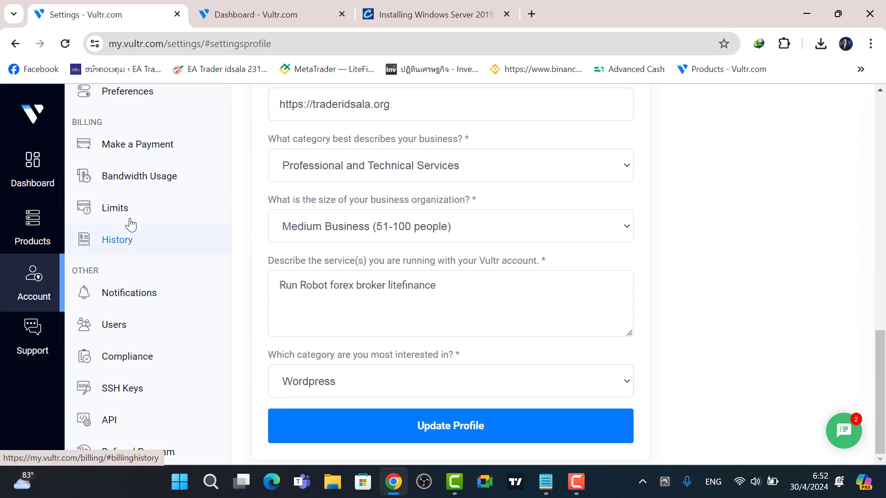
Open Make a Payment on the Billing page and choose the $25 amount.
{"action": "left_click", "coordinate": [149, 153]}
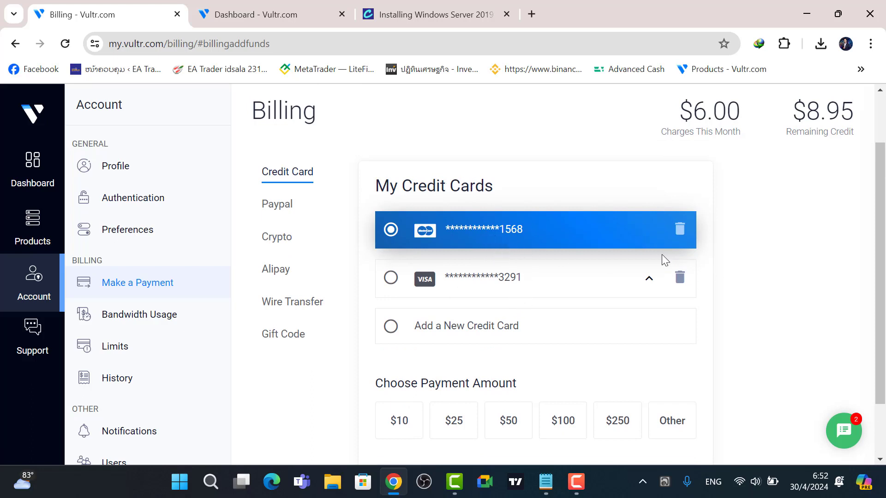
{"action": "scroll", "coordinate": [796, 272], "scroll_direction": "down", "scroll_amount": 2}
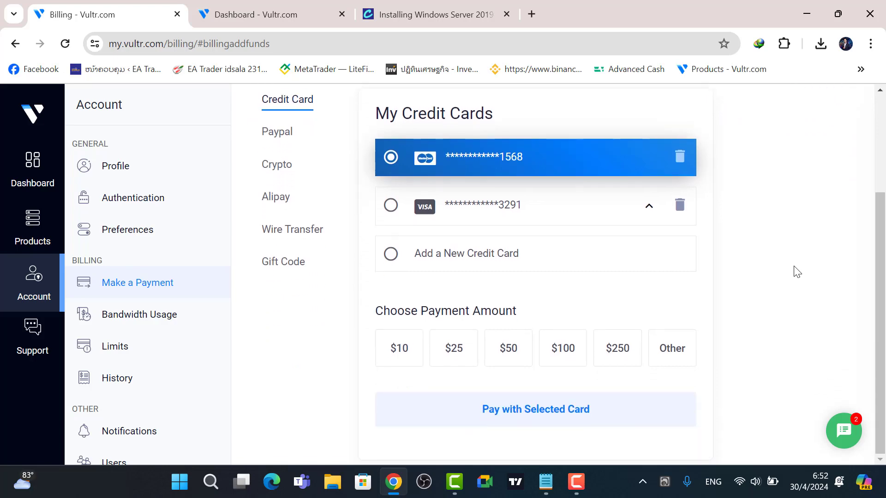
{"action": "scroll", "coordinate": [791, 272], "scroll_direction": "up", "scroll_amount": 4}
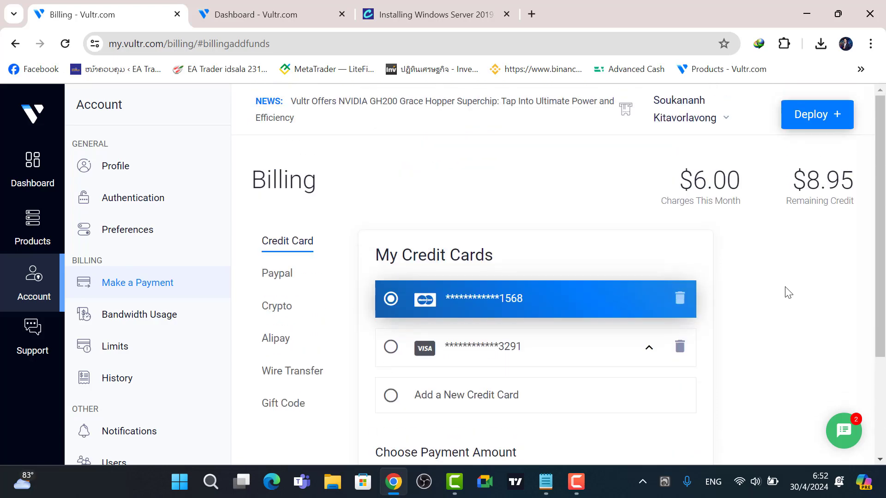
{"action": "scroll", "coordinate": [788, 292], "scroll_direction": "down", "scroll_amount": 4}
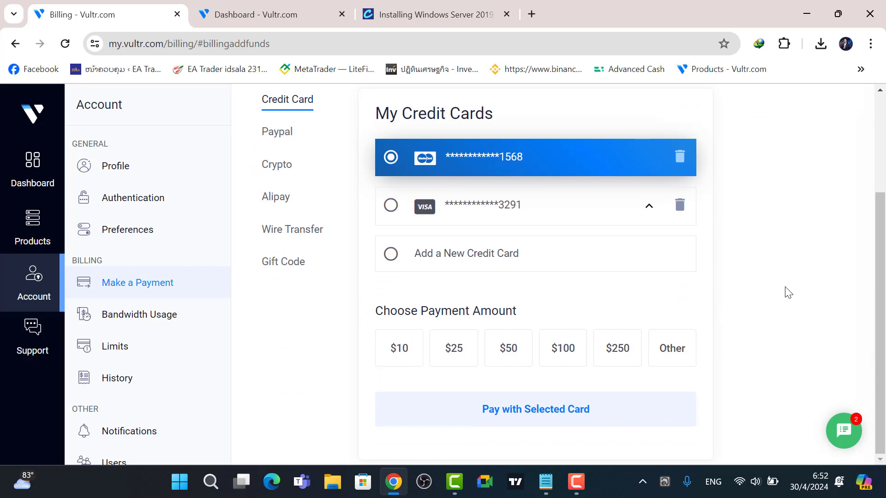
{"action": "left_click", "coordinate": [452, 348]}
{"action": "scroll", "coordinate": [632, 347], "scroll_direction": "up", "scroll_amount": 4}
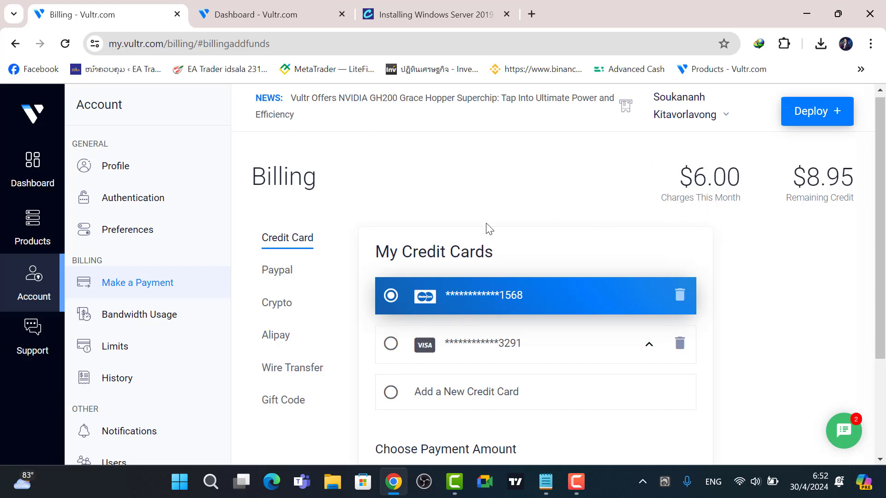
Review the Cloud Compute list showing the Singapore server at $6.00, then return to the dashboard's Deploy menu.
{"action": "left_click", "coordinate": [32, 176]}
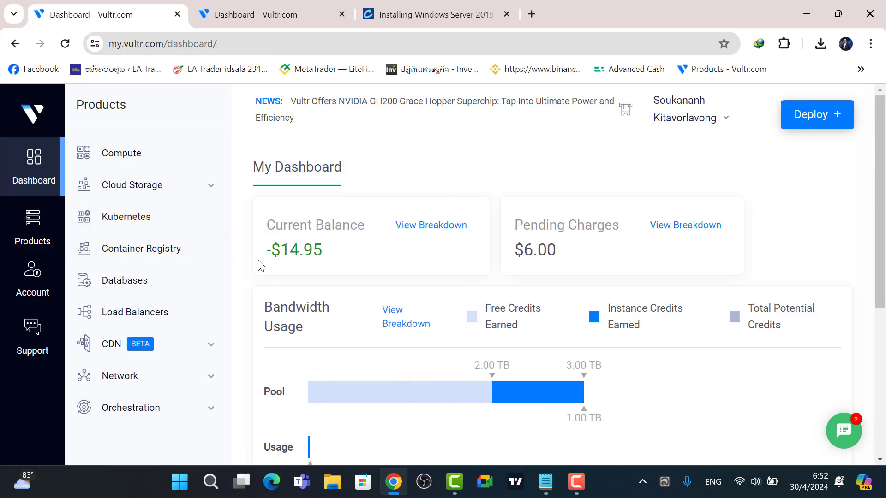
{"action": "scroll", "coordinate": [273, 263], "scroll_direction": "down", "scroll_amount": 5}
{"action": "scroll", "coordinate": [273, 265], "scroll_direction": "down", "scroll_amount": 1}
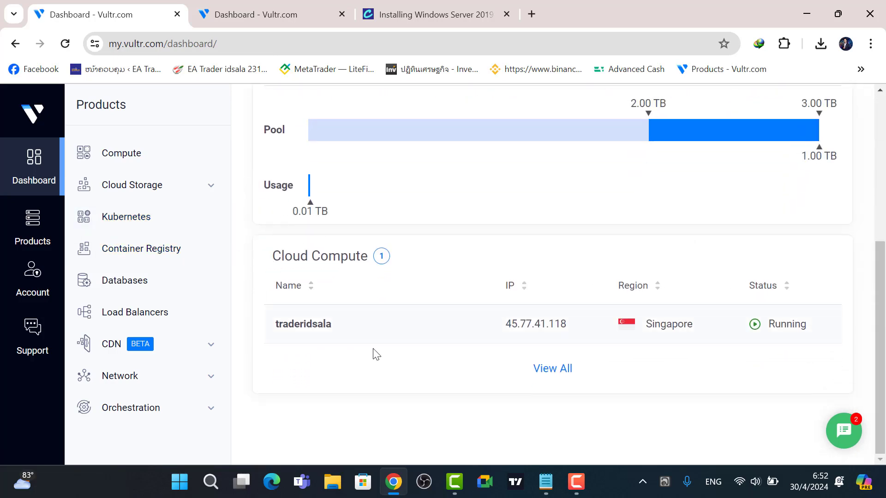
{"action": "left_click", "coordinate": [538, 369]}
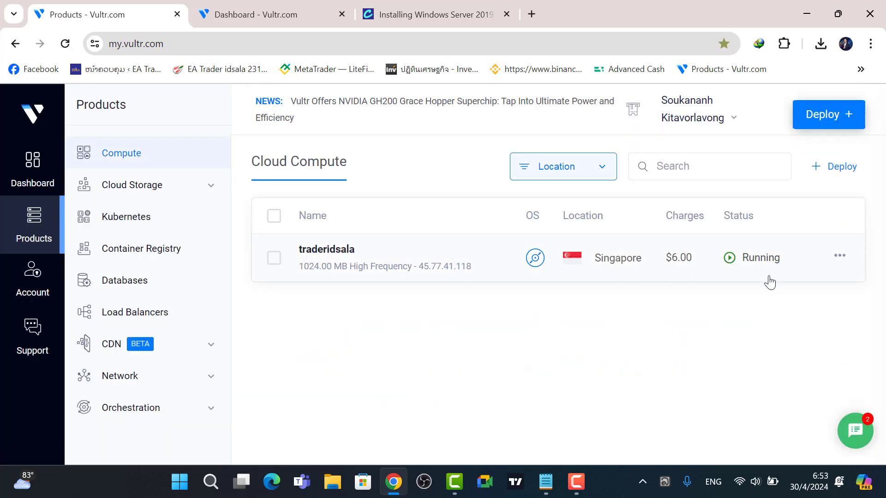
{"action": "left_click", "coordinate": [33, 162]}
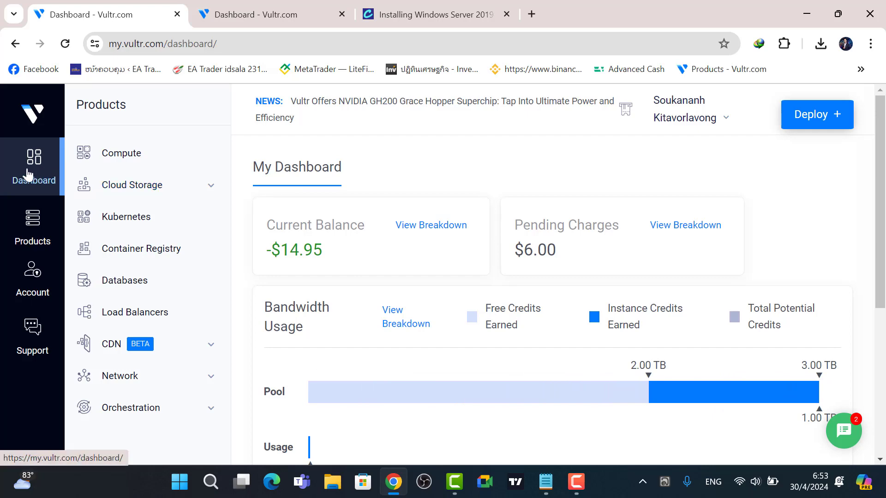
{"action": "mouse_move", "coordinate": [812, 119]}
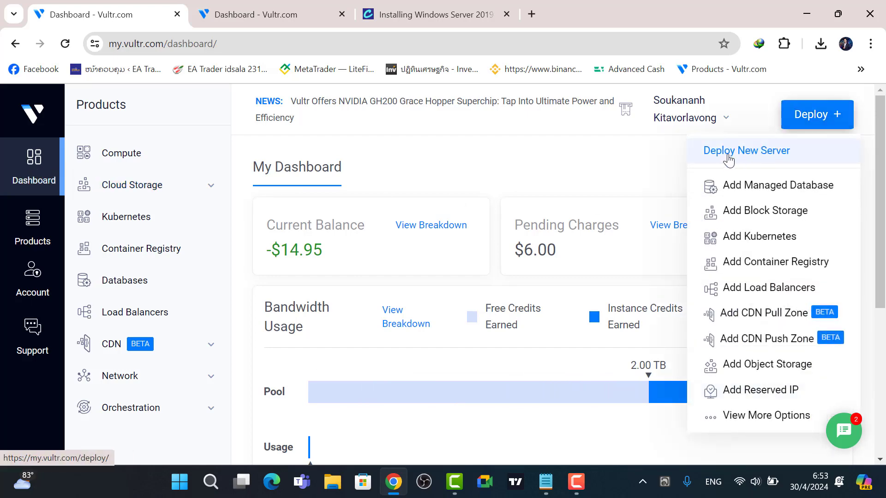
Start deploying a new server of type Cloud Compute - Shared CPU.
{"action": "left_click", "coordinate": [764, 157]}
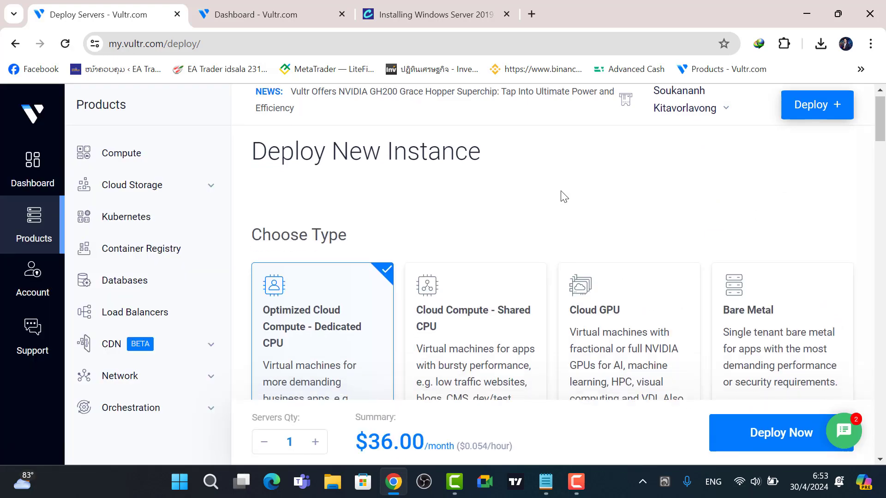
{"action": "scroll", "coordinate": [557, 195], "scroll_direction": "down", "scroll_amount": 3}
{"action": "scroll", "coordinate": [557, 194], "scroll_direction": "up", "scroll_amount": 1}
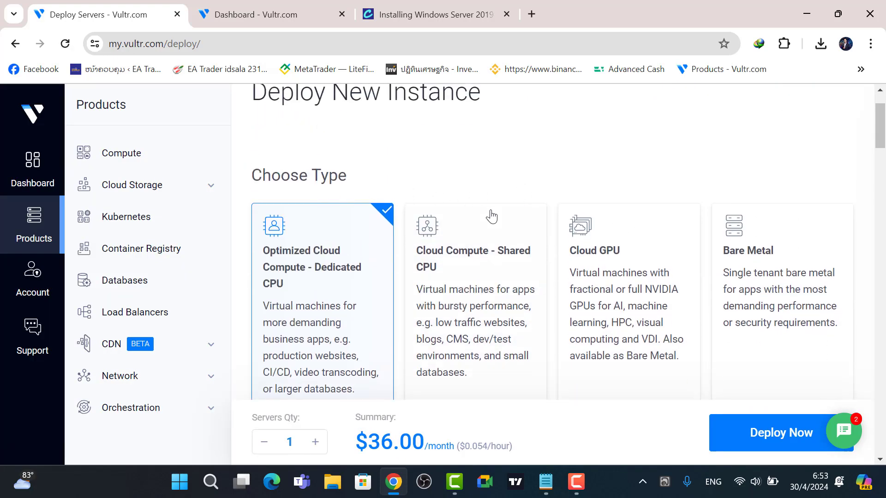
{"action": "left_click", "coordinate": [478, 237]}
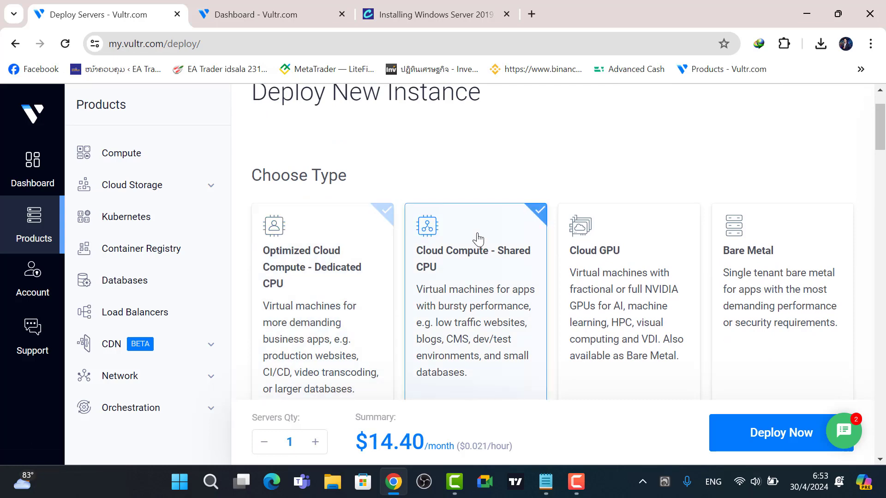
Set the server location to Singapore from the Asia locations, totalling $14.40/month.
{"action": "scroll", "coordinate": [468, 176], "scroll_direction": "down", "scroll_amount": 5}
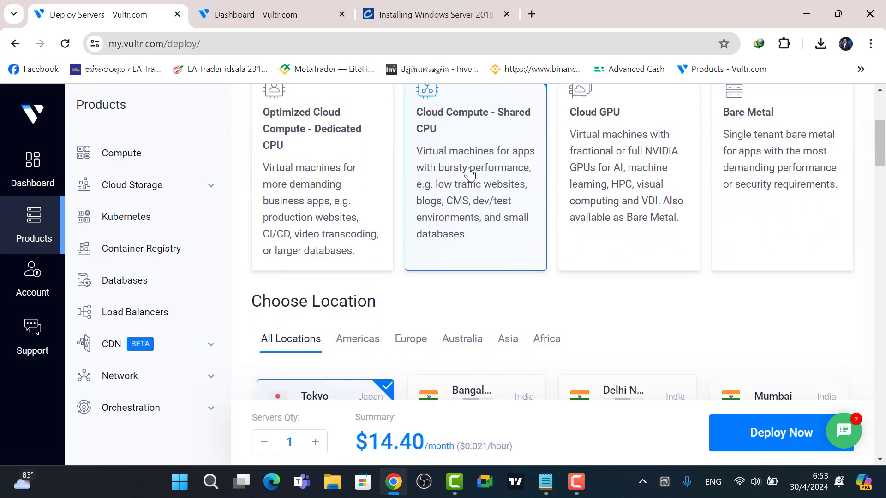
{"action": "scroll", "coordinate": [469, 174], "scroll_direction": "down", "scroll_amount": 1}
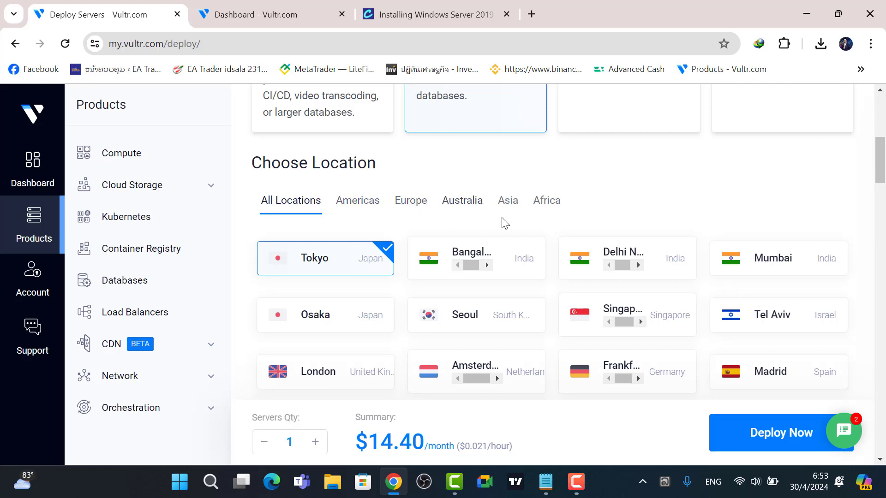
{"action": "left_click", "coordinate": [508, 200]}
{"action": "scroll", "coordinate": [529, 225], "scroll_direction": "down", "scroll_amount": 1}
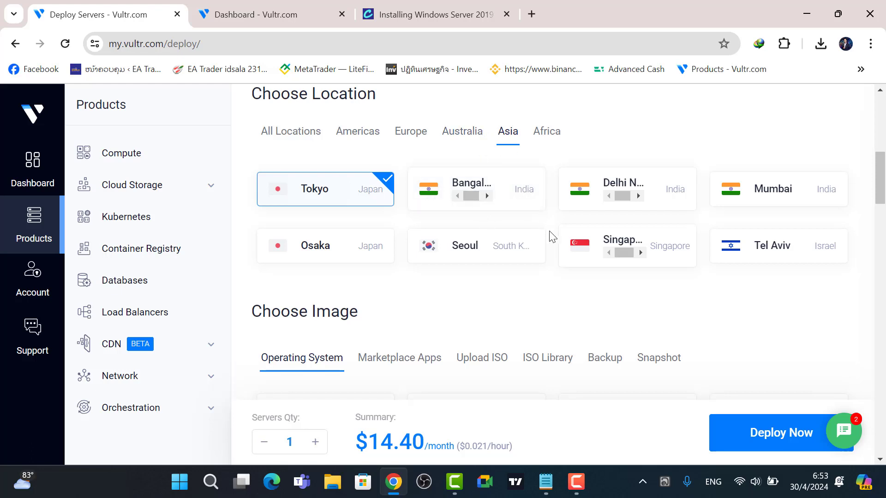
{"action": "left_click", "coordinate": [667, 244]}
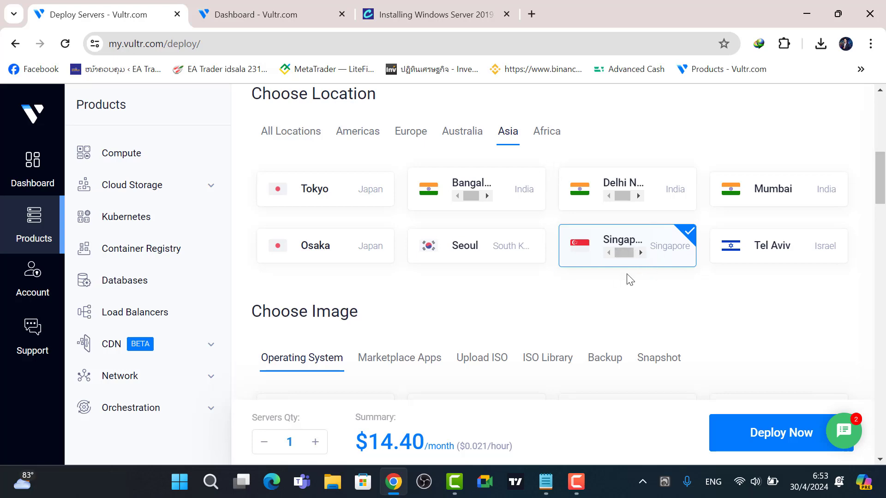
{"action": "scroll", "coordinate": [637, 305], "scroll_direction": "down", "scroll_amount": 3}
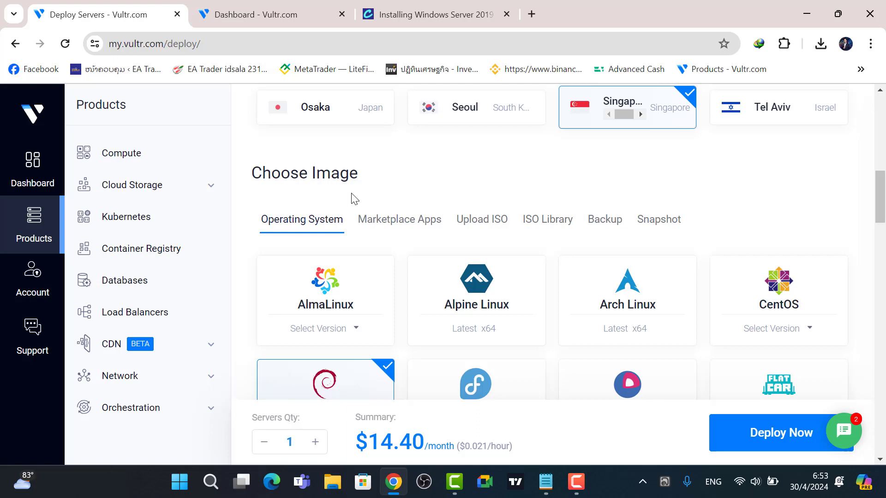
Select Windows Standard version 2019 x64 as the server image, raising the price to $28.40/month.
{"action": "scroll", "coordinate": [353, 196], "scroll_direction": "down", "scroll_amount": 2}
{"action": "scroll", "coordinate": [484, 237], "scroll_direction": "down", "scroll_amount": 2}
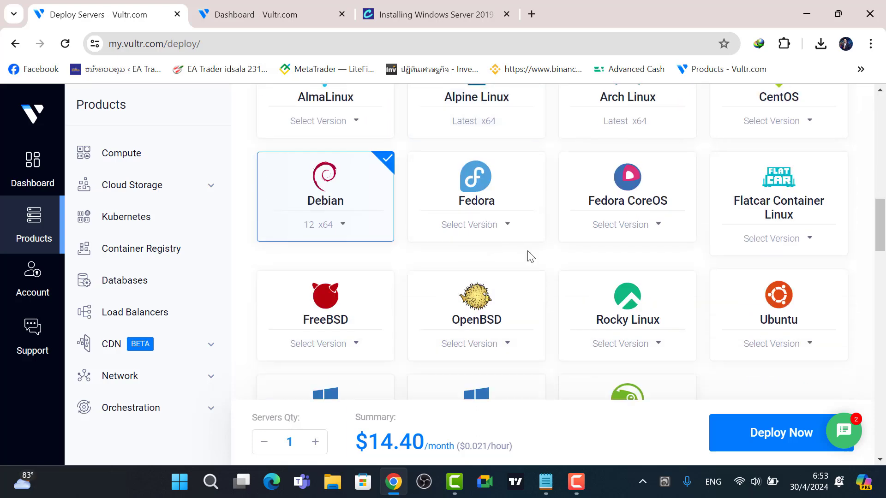
{"action": "scroll", "coordinate": [530, 257], "scroll_direction": "down", "scroll_amount": 3}
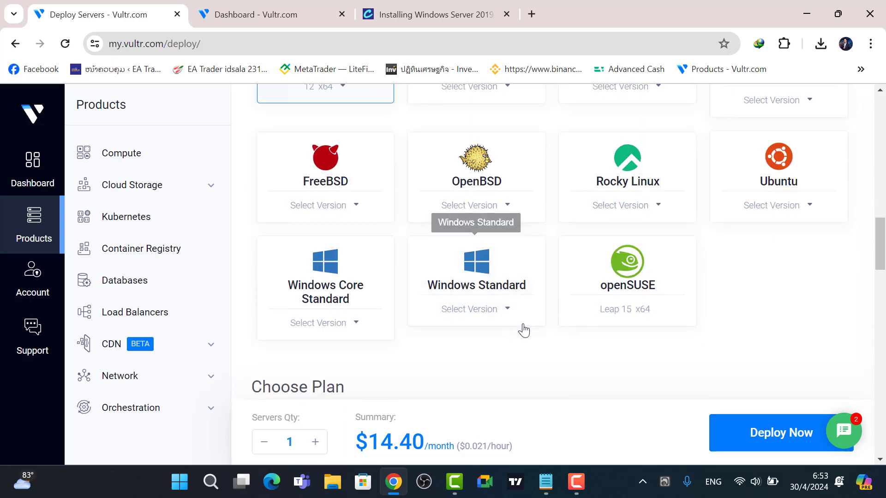
{"action": "left_click", "coordinate": [507, 313]}
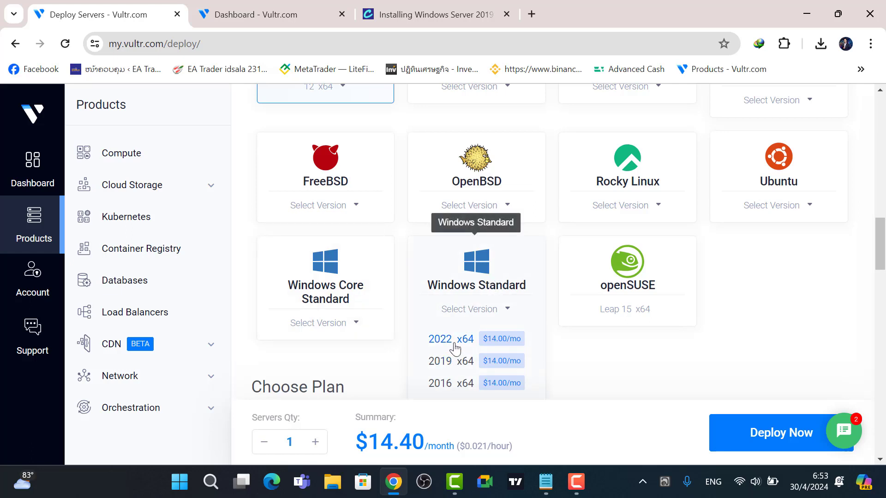
{"action": "left_click", "coordinate": [452, 362]}
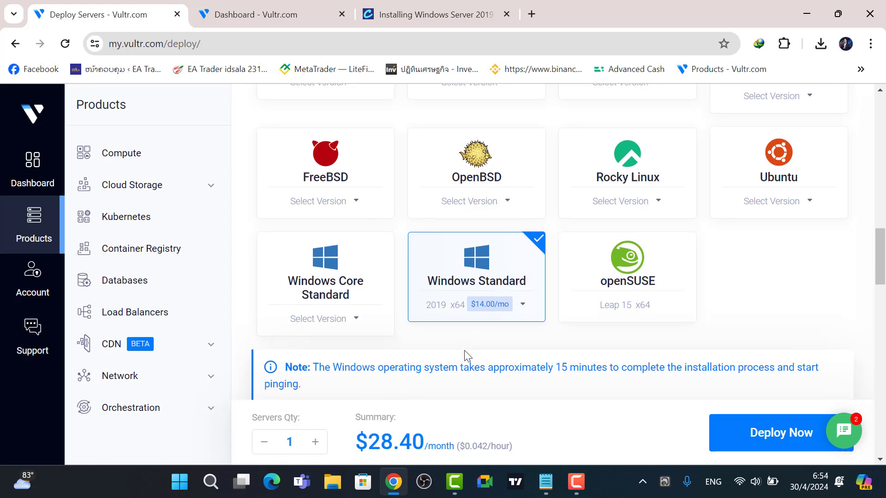
{"action": "scroll", "coordinate": [464, 355], "scroll_direction": "down", "scroll_amount": 3}
{"action": "scroll", "coordinate": [547, 323], "scroll_direction": "up", "scroll_amount": 10}
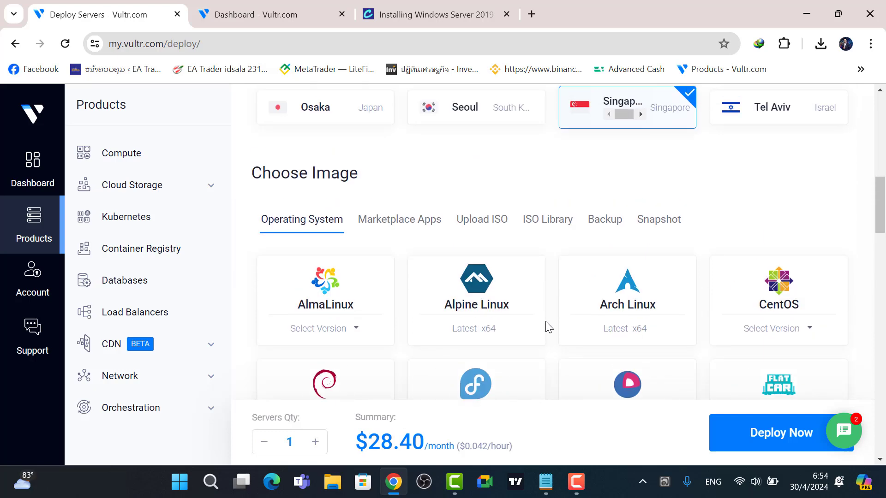
{"action": "scroll", "coordinate": [544, 327], "scroll_direction": "down", "scroll_amount": 3}
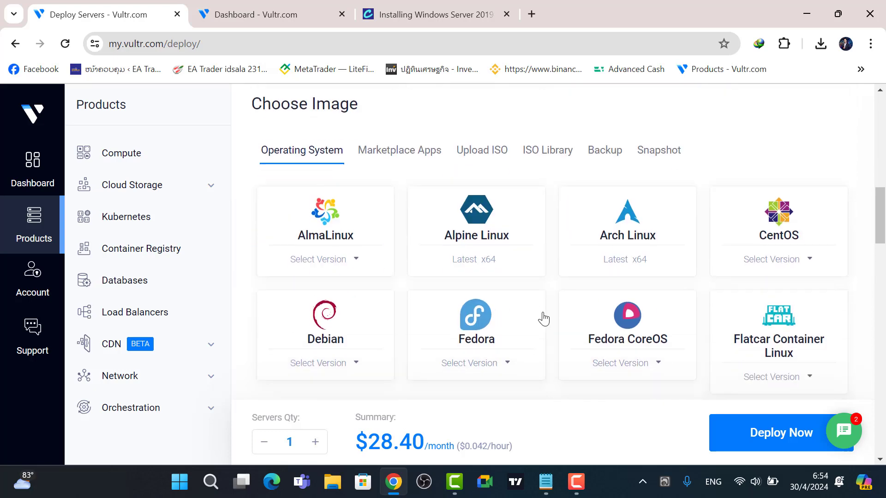
Switch the image source to Upload ISO and open the Add ISO page for a remote URL.
{"action": "left_click", "coordinate": [490, 156]}
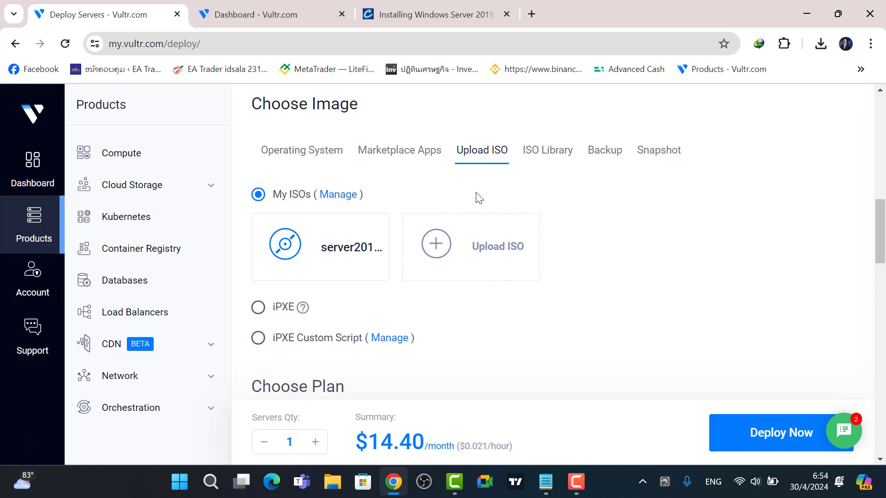
{"action": "scroll", "coordinate": [508, 217], "scroll_direction": "down", "scroll_amount": 1}
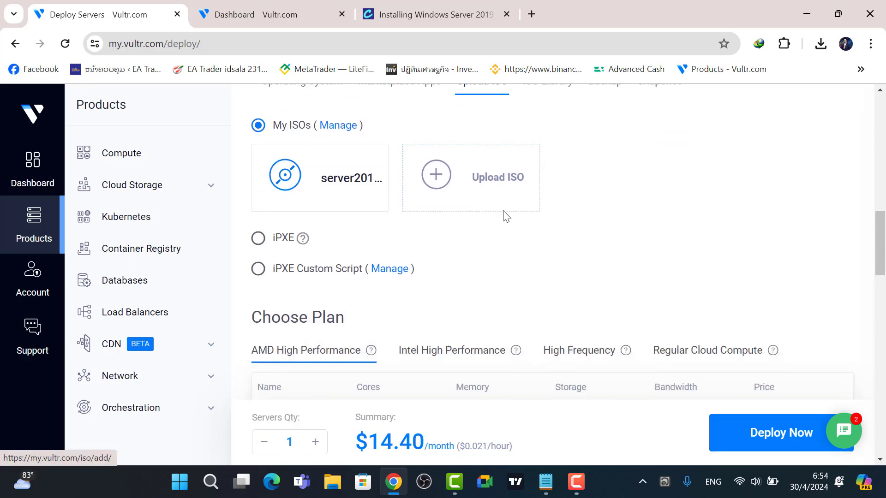
{"action": "left_click", "coordinate": [508, 190]}
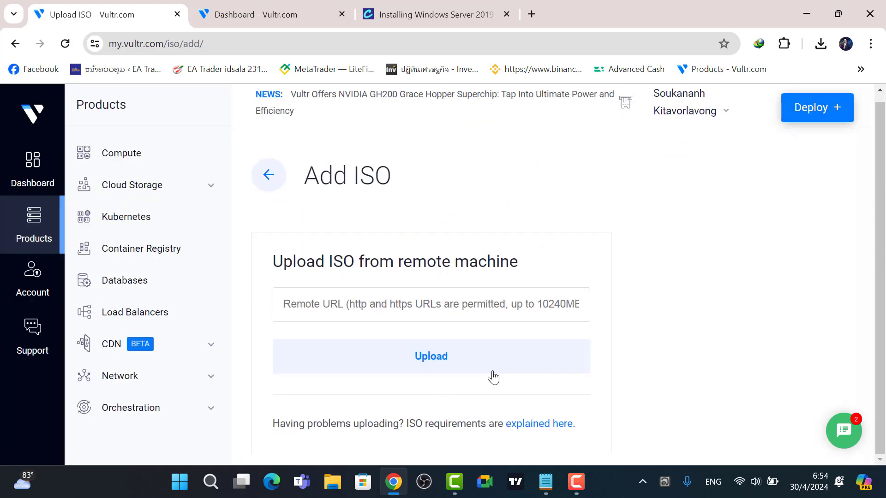
{"action": "left_click", "coordinate": [447, 2]}
Copy the server2019.iso download link address from the corbpie guide and return to the Vultr tab.
{"action": "left_click", "coordinate": [258, 45]}
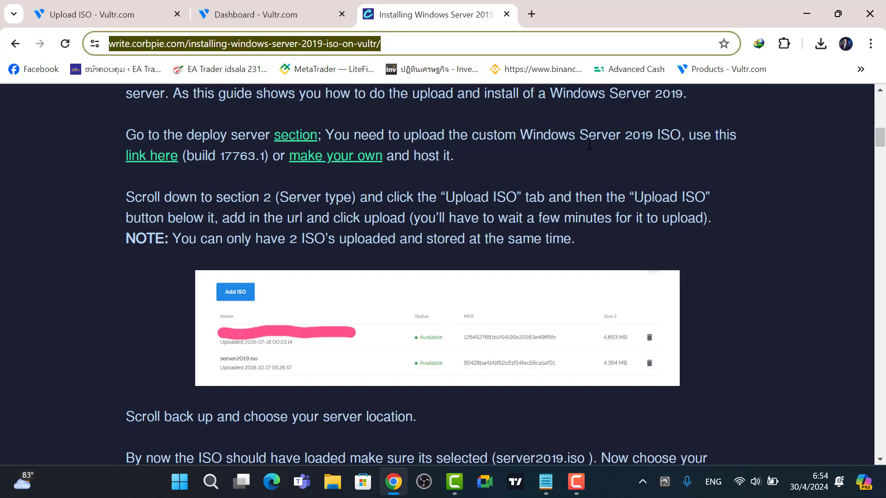
{"action": "left_click", "coordinate": [461, 165]}
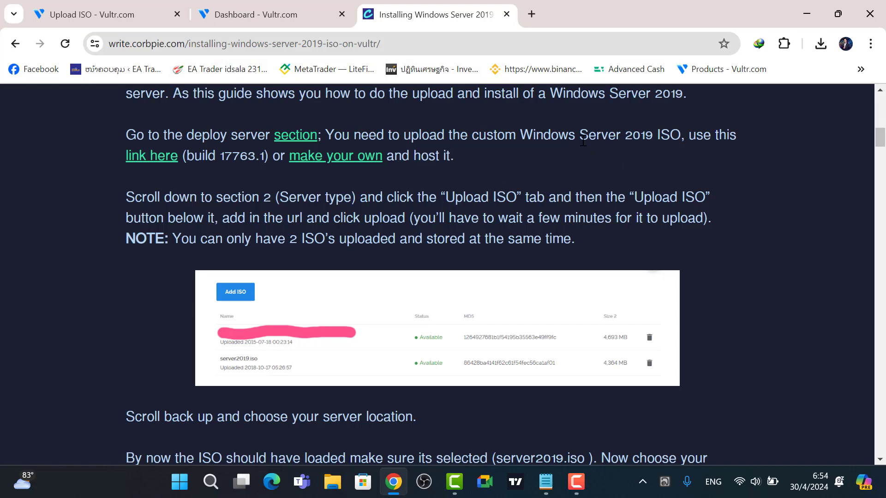
{"action": "left_click_drag", "start_coordinate": [520, 135], "coordinate": [681, 132]}
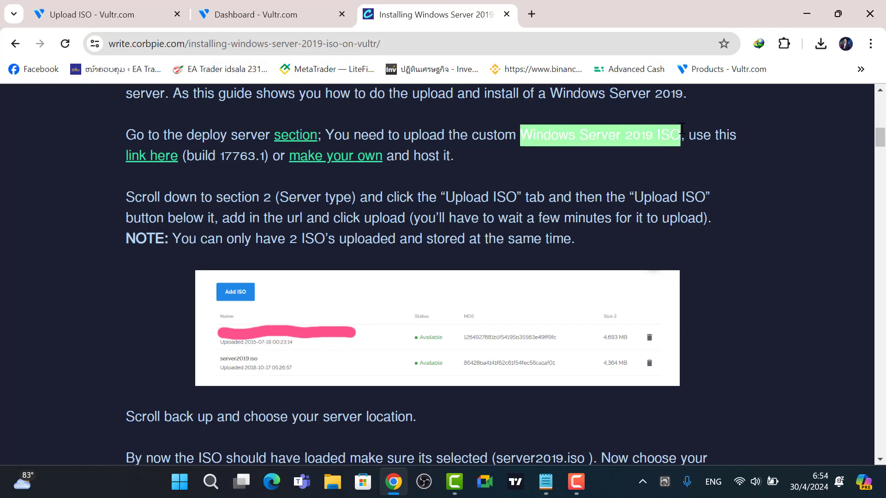
{"action": "right_click", "coordinate": [135, 164]}
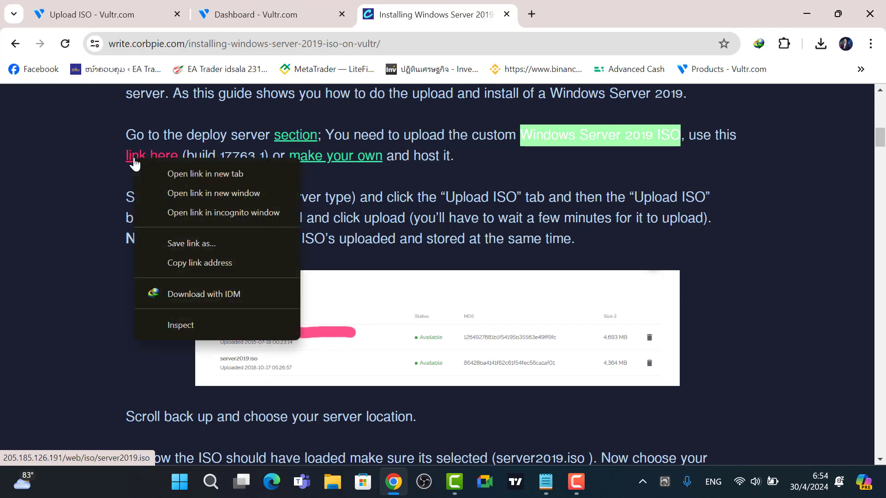
{"action": "left_click", "coordinate": [191, 263]}
{"action": "left_click", "coordinate": [295, 6]}
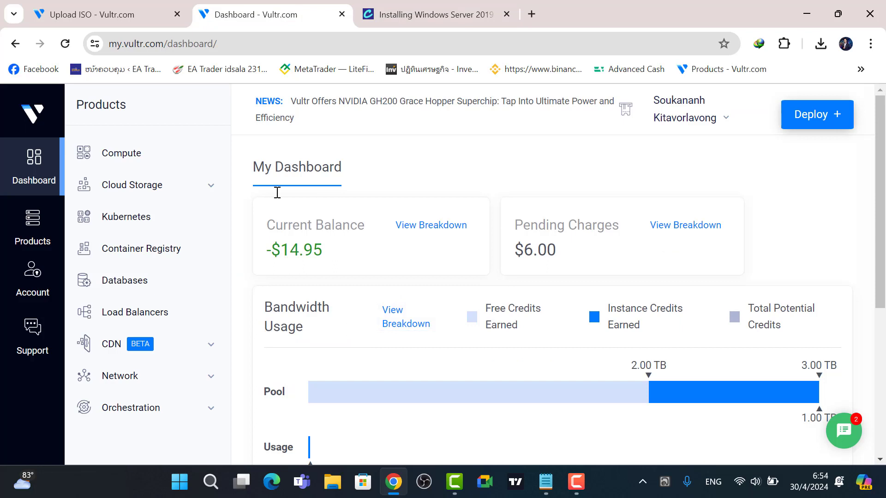
Paste the server2019.iso link into the Remote URL field and upload it.
{"action": "left_click", "coordinate": [147, 15]}
{"action": "left_click", "coordinate": [332, 308]}
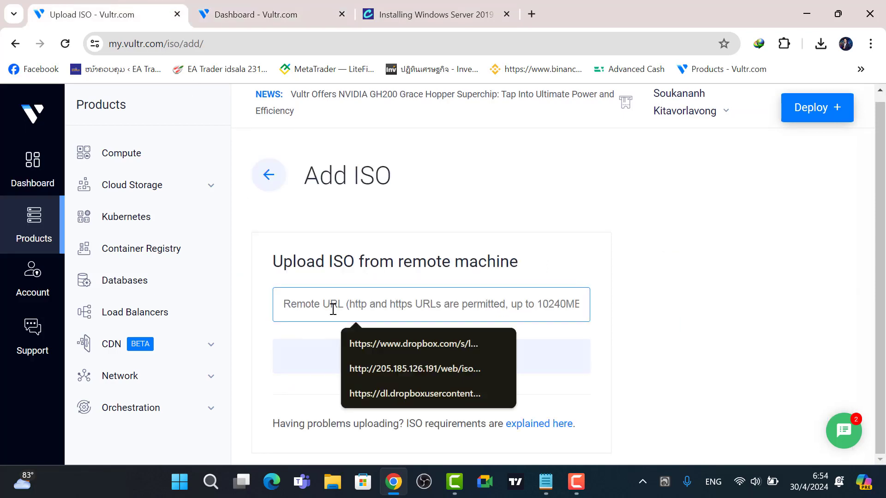
{"action": "key", "text": "ctrl+v"}
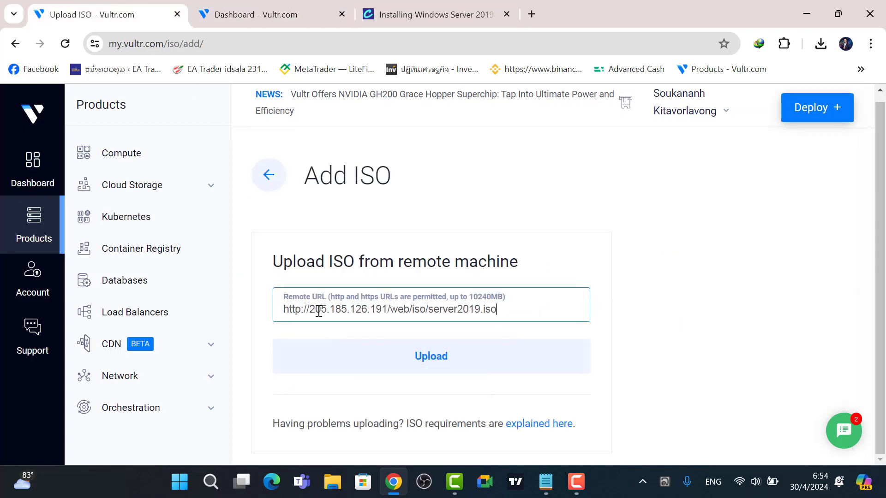
{"action": "left_click", "coordinate": [418, 365]}
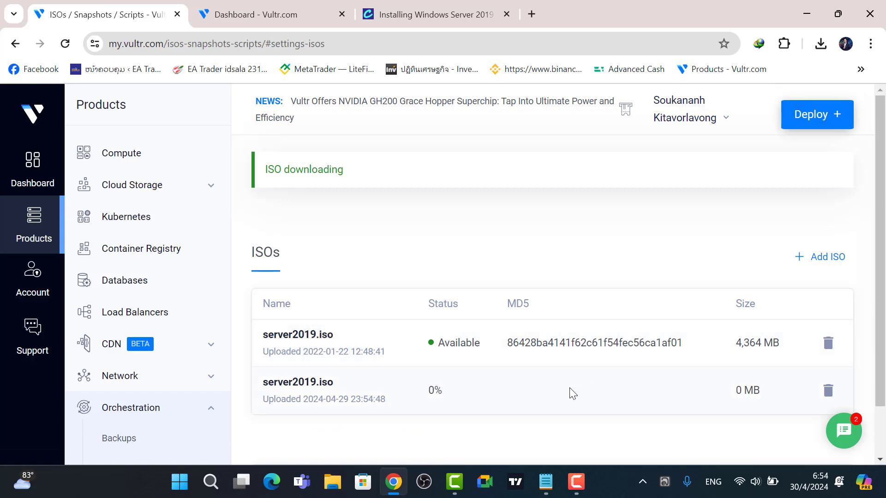
Return to the Windows Server 2019 guide and select its full page address.
{"action": "left_click", "coordinate": [458, 10]}
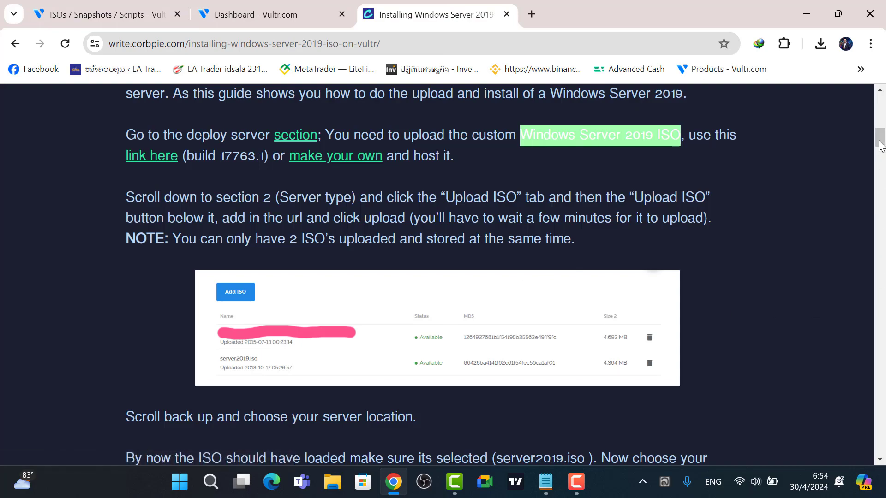
{"action": "scroll", "coordinate": [881, 147], "scroll_direction": "up", "scroll_amount": 10}
{"action": "left_click", "coordinate": [201, 46]}
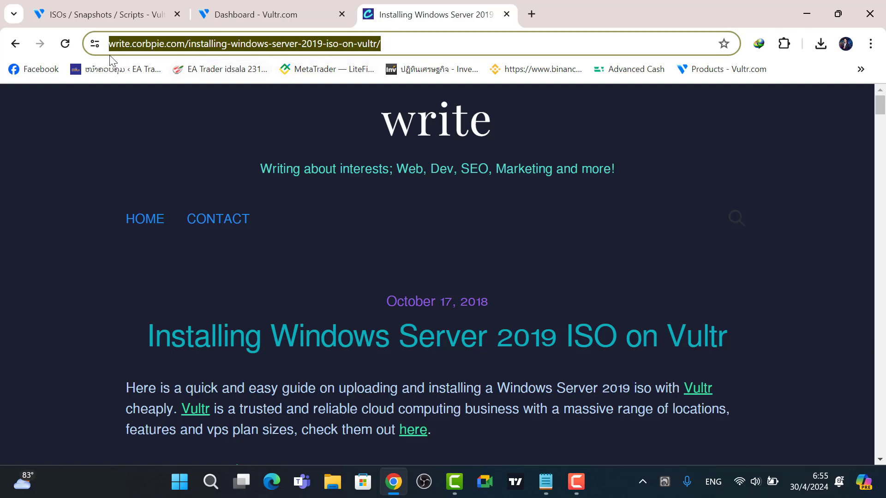
{"action": "scroll", "coordinate": [355, 369], "scroll_direction": "down", "scroll_amount": 12}
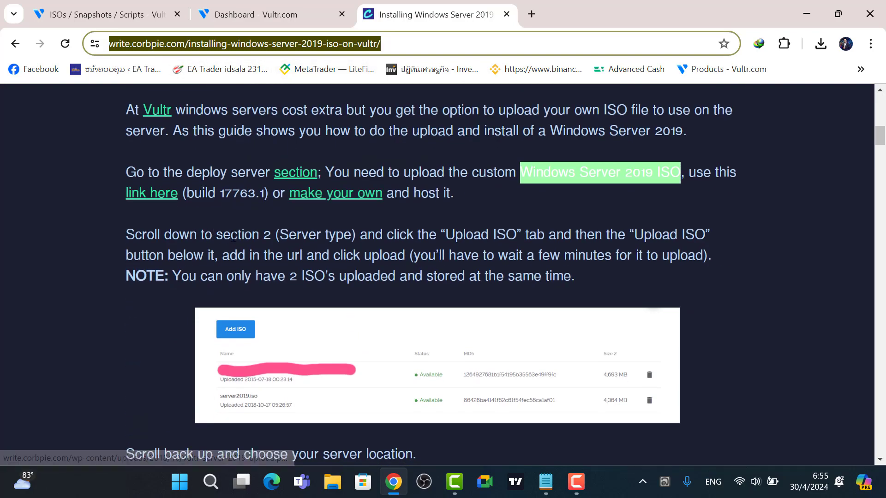
Select the server2019.iso link in Notepad, then return to the Vultr ISOs page.
{"action": "left_click", "coordinate": [544, 490]}
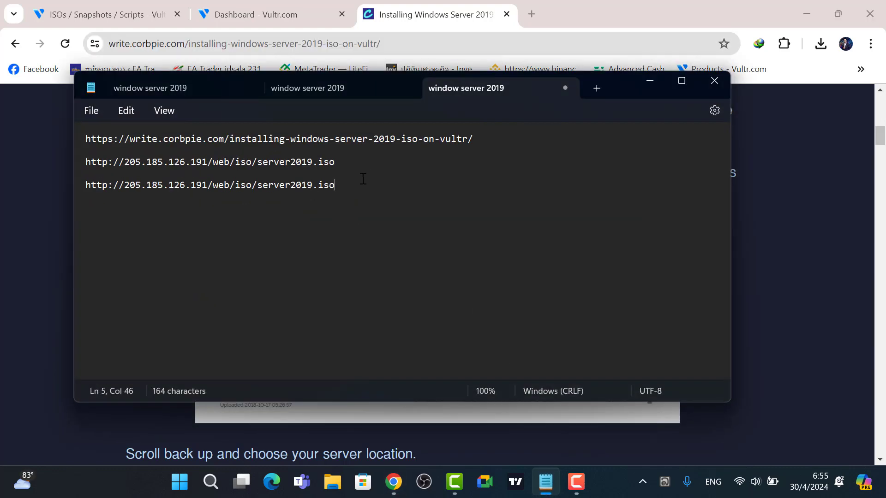
{"action": "left_click_drag", "start_coordinate": [362, 184], "coordinate": [54, 184]}
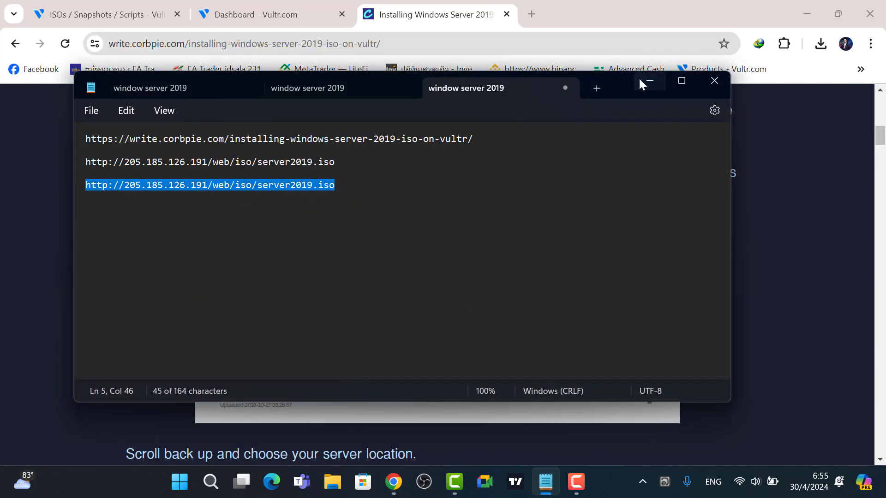
{"action": "left_click", "coordinate": [640, 80]}
{"action": "left_click", "coordinate": [259, 6]}
{"action": "left_click", "coordinate": [137, 5]}
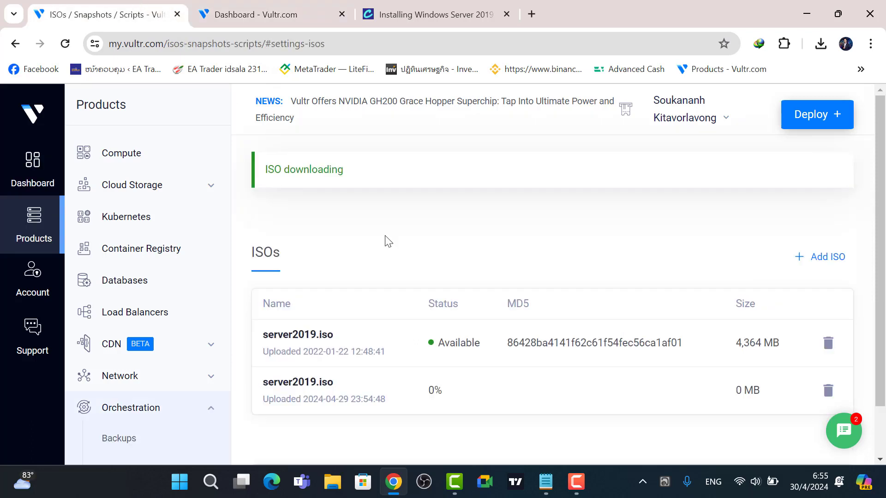
Go to the Vultr account dashboard and open the Deploy + dropdown.
{"action": "scroll", "coordinate": [535, 375], "scroll_direction": "down", "scroll_amount": 2}
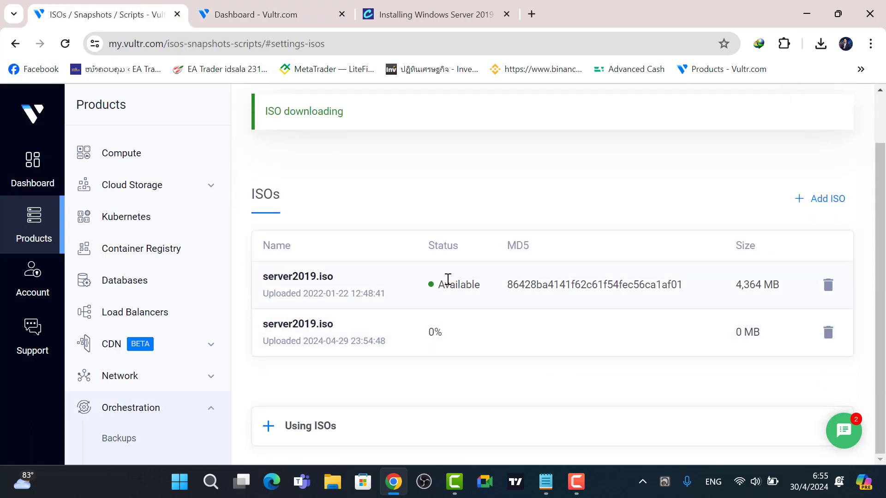
{"action": "scroll", "coordinate": [545, 314], "scroll_direction": "up", "scroll_amount": 2}
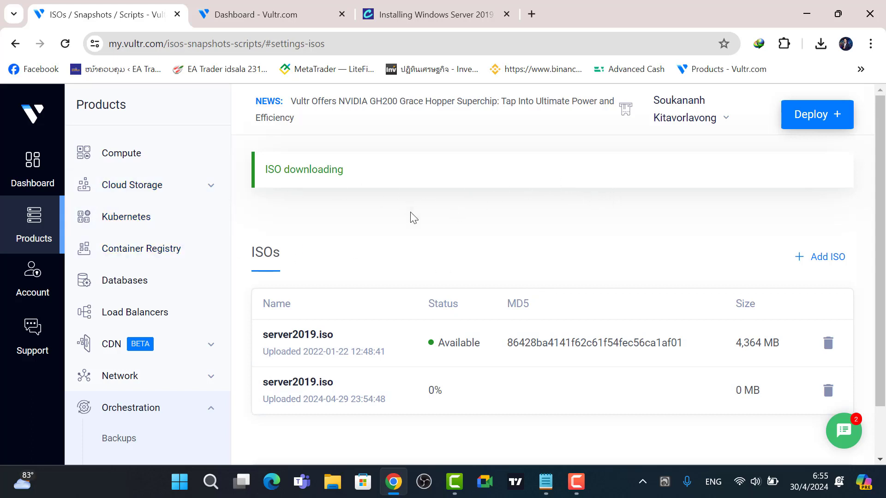
{"action": "left_click", "coordinate": [33, 162]}
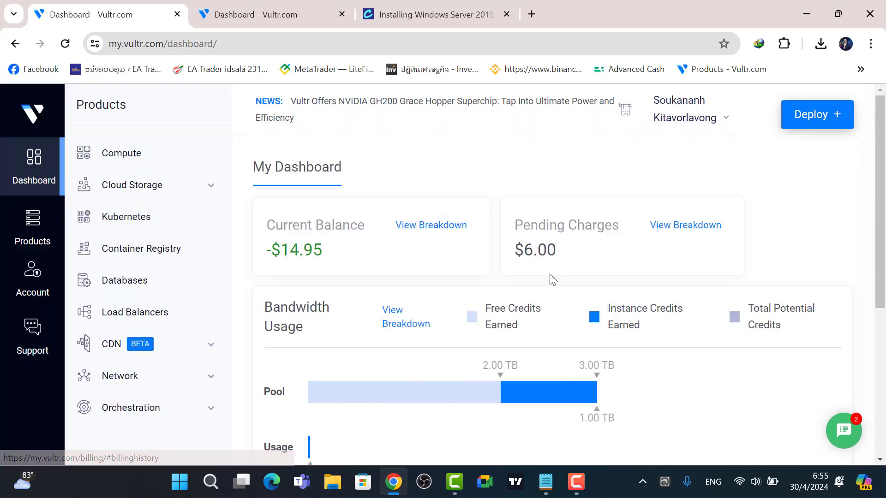
{"action": "scroll", "coordinate": [507, 258], "scroll_direction": "down", "scroll_amount": 5}
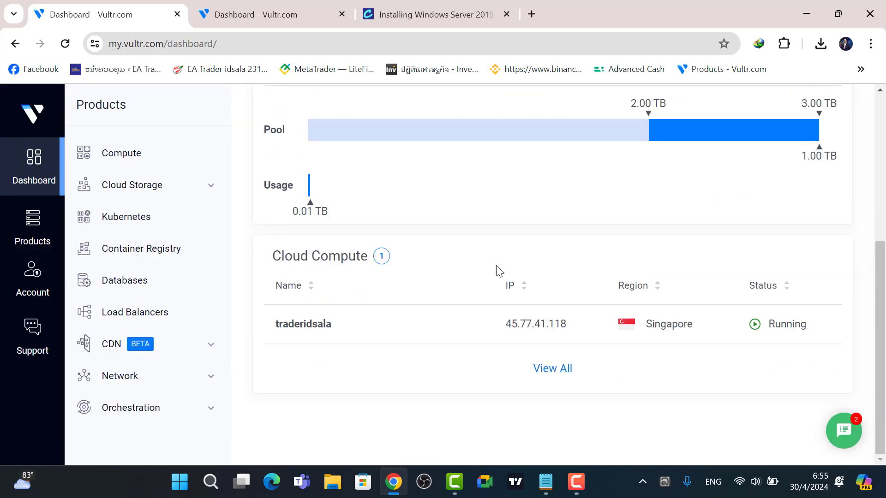
{"action": "scroll", "coordinate": [496, 269], "scroll_direction": "up", "scroll_amount": 5}
{"action": "left_click", "coordinate": [811, 119]}
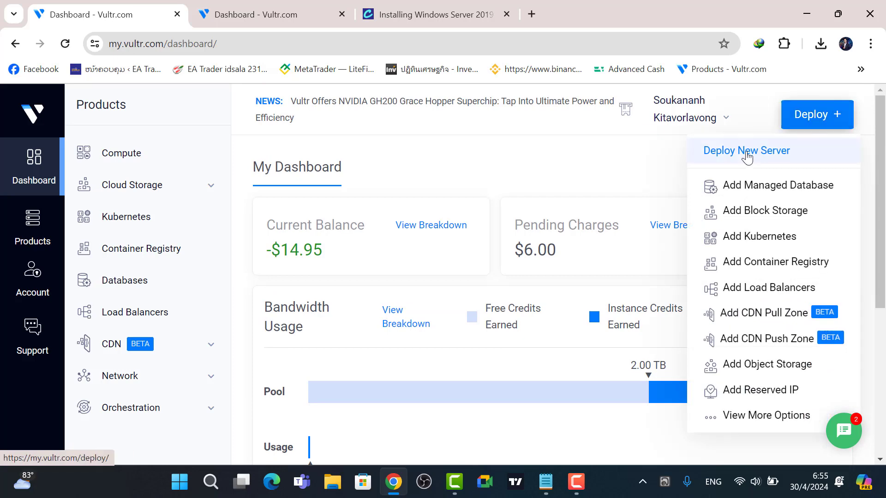
Deploy a new server of type Cloud Compute - Shared CPU, priced at $14.40/month.
{"action": "left_click", "coordinate": [732, 152]}
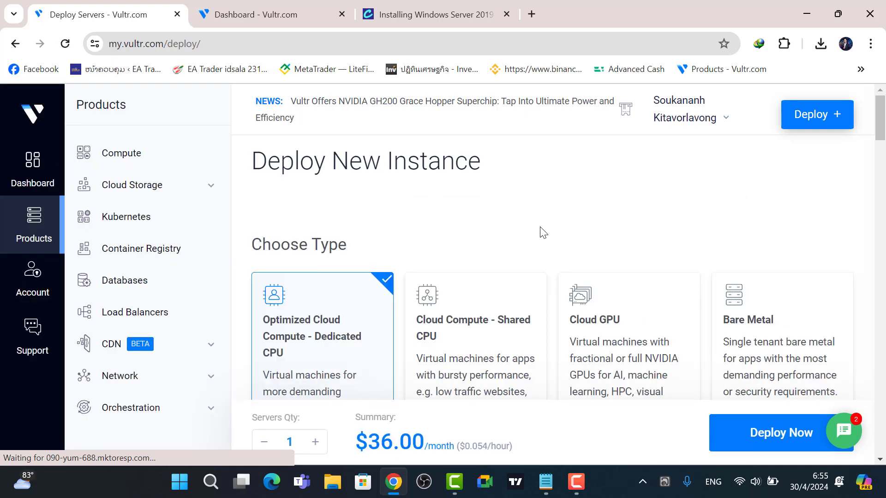
{"action": "left_click", "coordinate": [479, 304]}
{"action": "scroll", "coordinate": [602, 229], "scroll_direction": "down", "scroll_amount": 2}
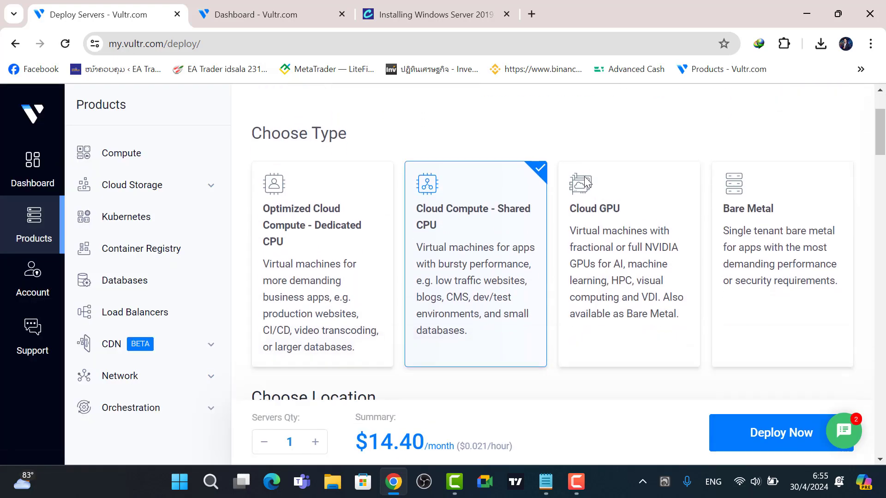
{"action": "scroll", "coordinate": [494, 222], "scroll_direction": "up", "scroll_amount": 2}
{"action": "scroll", "coordinate": [466, 277], "scroll_direction": "down", "scroll_amount": 3}
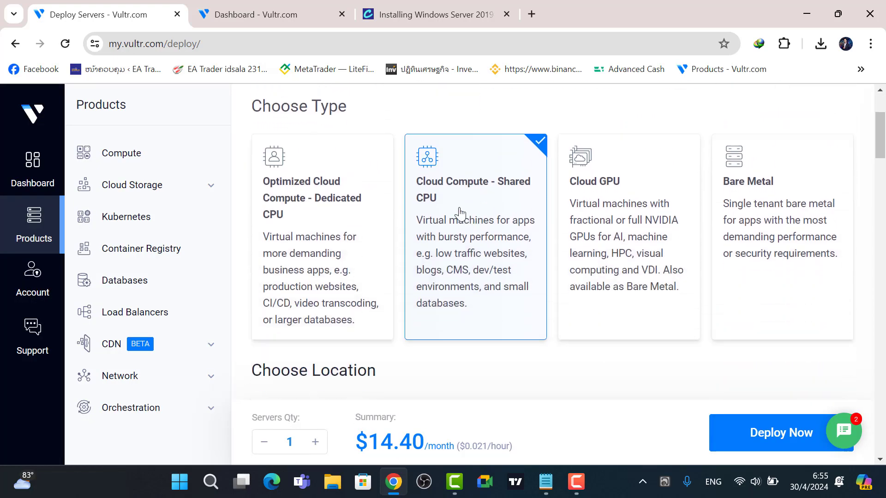
{"action": "scroll", "coordinate": [459, 213], "scroll_direction": "up", "scroll_amount": 3}
{"action": "scroll", "coordinate": [468, 288], "scroll_direction": "down", "scroll_amount": 2}
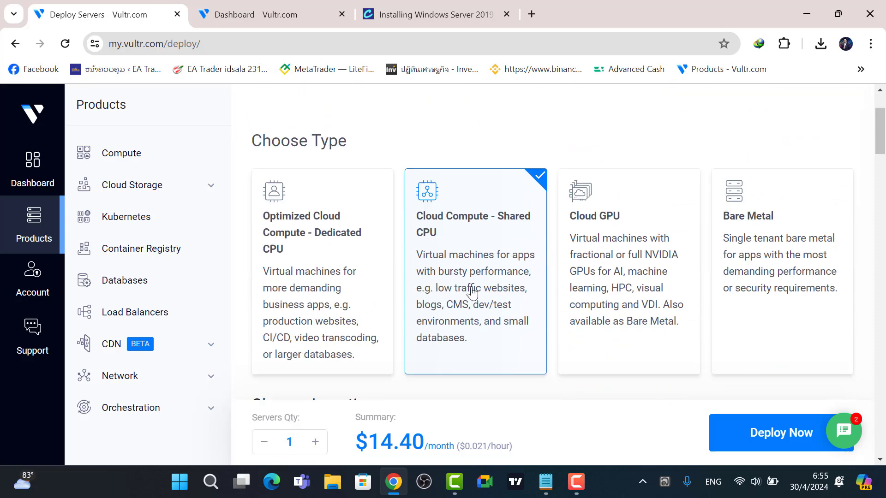
{"action": "scroll", "coordinate": [426, 192], "scroll_direction": "down", "scroll_amount": 1}
Set the server location to Singapore from the Asia locations.
{"action": "scroll", "coordinate": [465, 244], "scroll_direction": "down", "scroll_amount": 4}
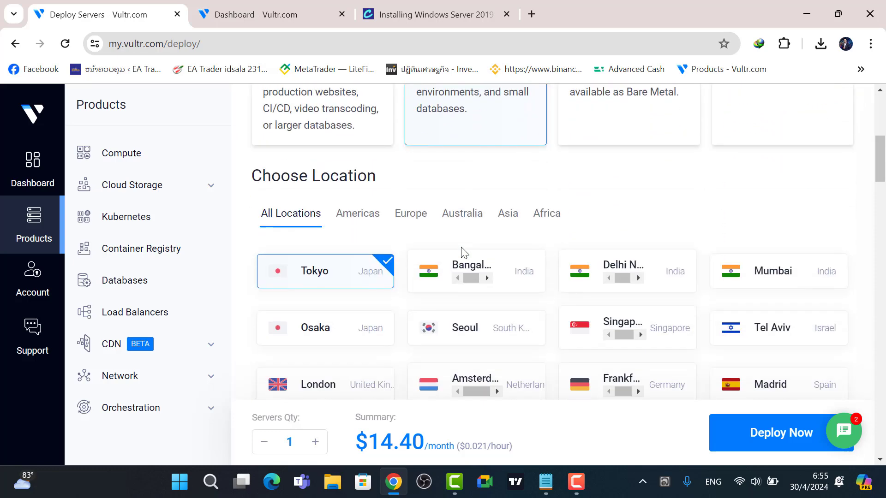
{"action": "left_click", "coordinate": [509, 207]}
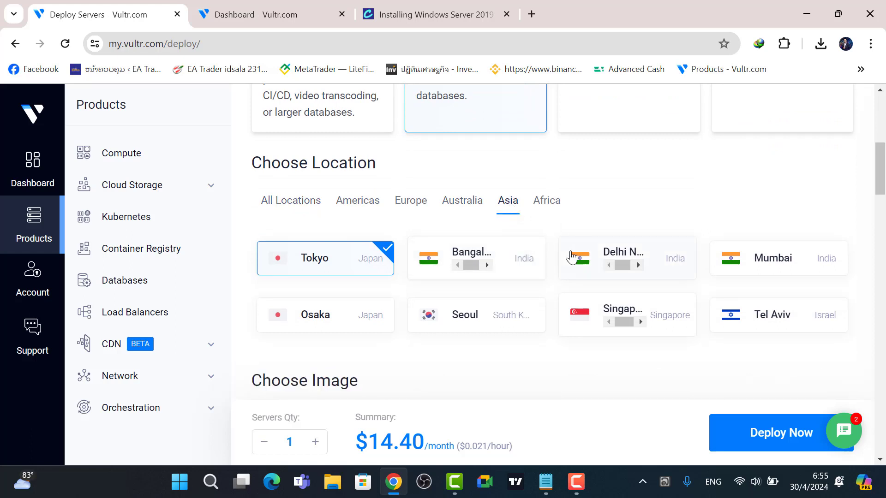
{"action": "left_click", "coordinate": [676, 318]}
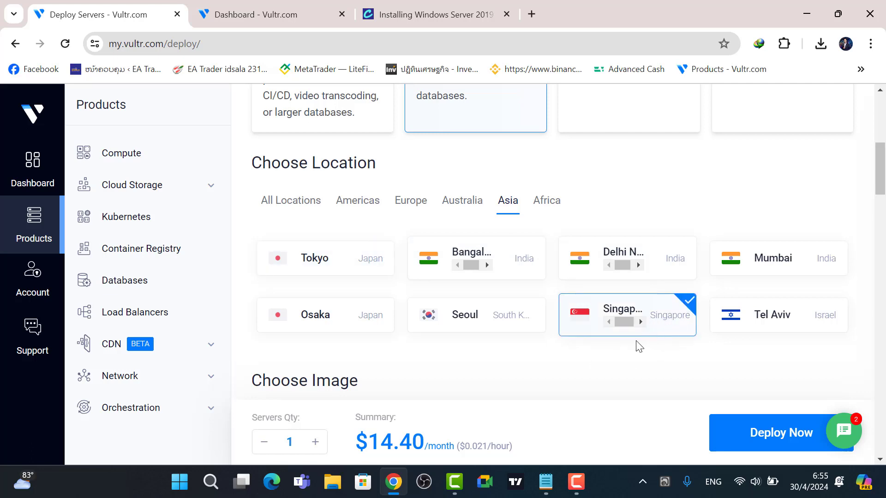
Choose the uploaded server2019.iso from Upload ISO as the boot image.
{"action": "scroll", "coordinate": [639, 346], "scroll_direction": "down", "scroll_amount": 3}
{"action": "scroll", "coordinate": [640, 255], "scroll_direction": "up", "scroll_amount": 3}
{"action": "scroll", "coordinate": [662, 313], "scroll_direction": "up", "scroll_amount": 5}
{"action": "scroll", "coordinate": [527, 257], "scroll_direction": "down", "scroll_amount": 2}
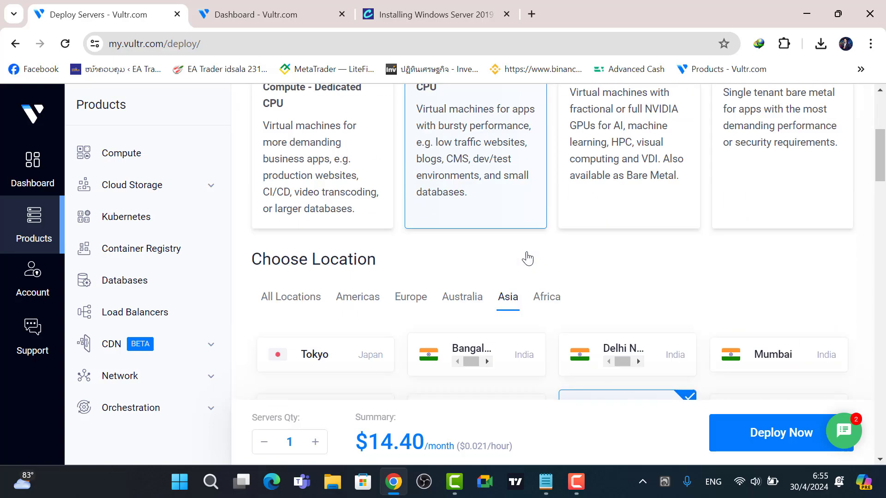
{"action": "scroll", "coordinate": [528, 258], "scroll_direction": "down", "scroll_amount": 6}
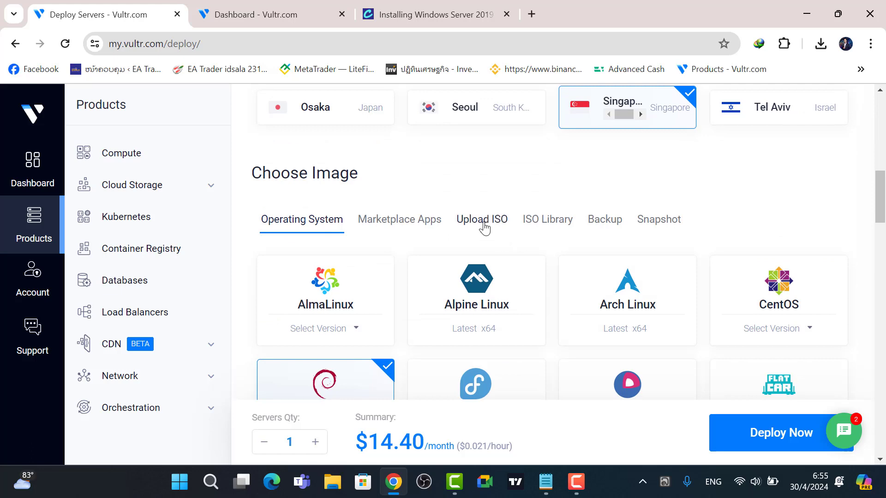
{"action": "left_click", "coordinate": [484, 228]}
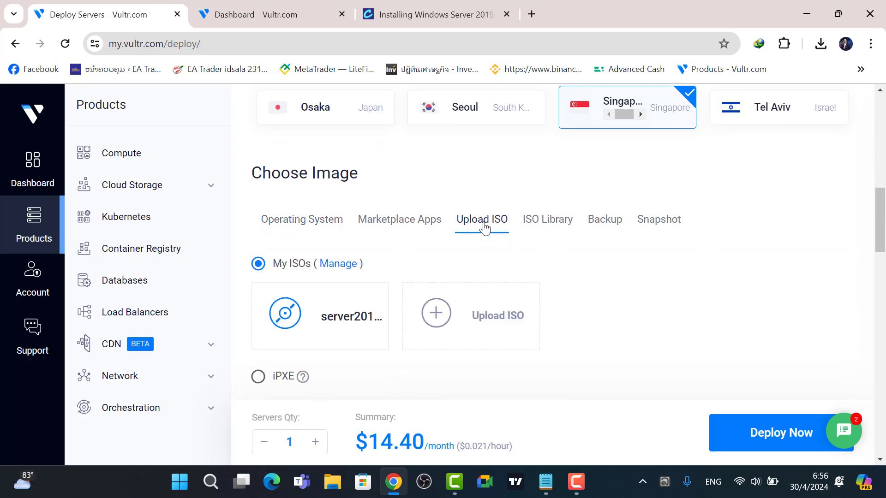
{"action": "left_click", "coordinate": [330, 302]}
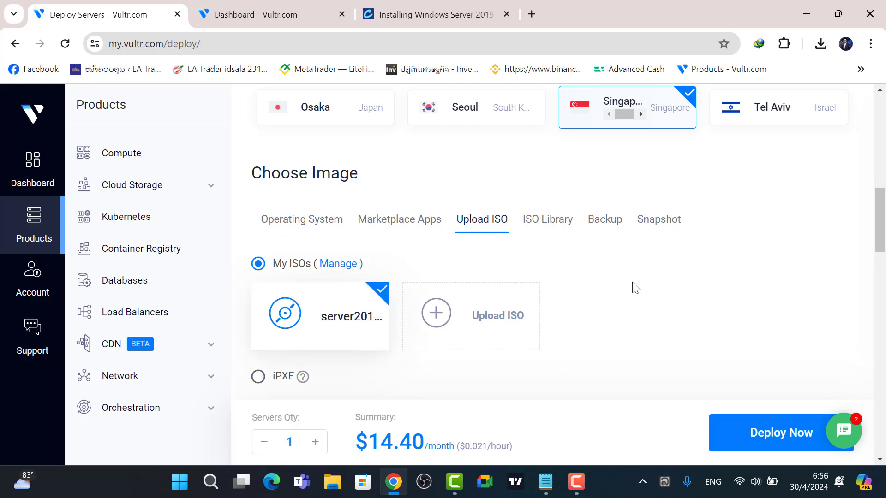
{"action": "scroll", "coordinate": [632, 287], "scroll_direction": "down", "scroll_amount": 3}
{"action": "scroll", "coordinate": [634, 287], "scroll_direction": "down", "scroll_amount": 3}
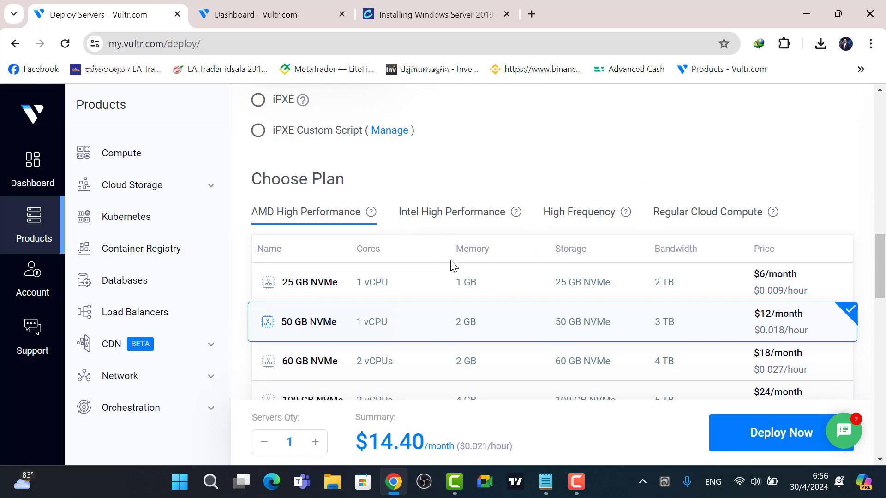
Compare plans, trying the 25 GB NVMe Intel High Performance option.
{"action": "left_click", "coordinate": [314, 282]}
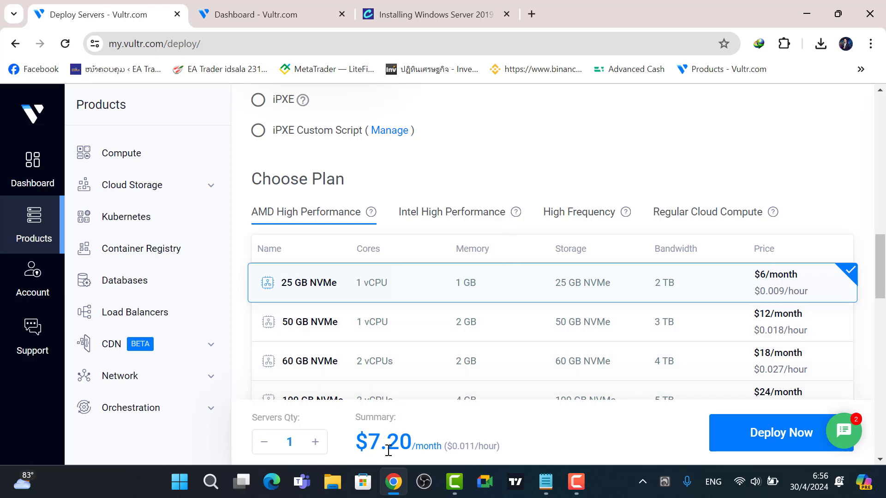
{"action": "left_click", "coordinate": [446, 215]}
{"action": "left_click", "coordinate": [373, 279]}
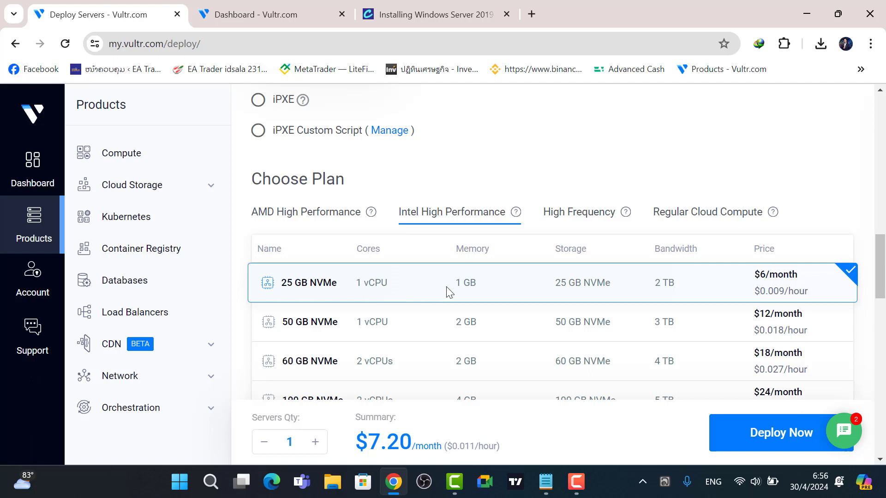
{"action": "scroll", "coordinate": [603, 302], "scroll_direction": "down", "scroll_amount": 1}
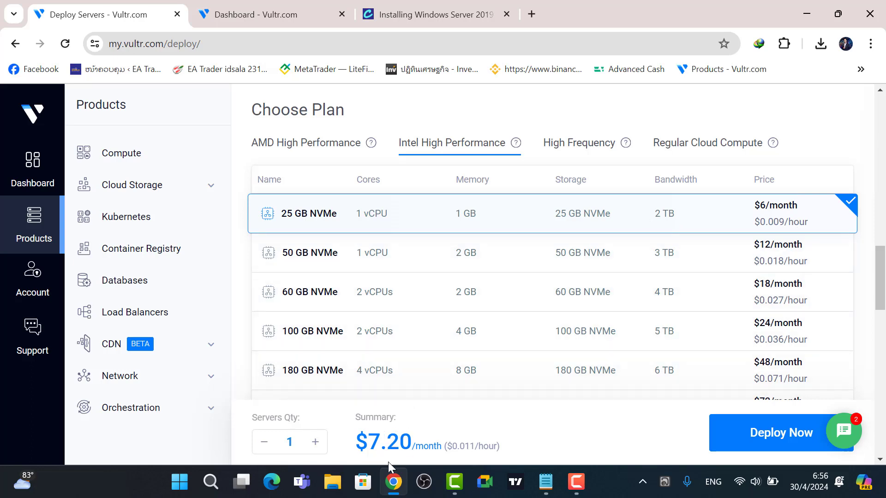
{"action": "scroll", "coordinate": [525, 355], "scroll_direction": "up", "scroll_amount": 3}
{"action": "scroll", "coordinate": [540, 322], "scroll_direction": "down", "scroll_amount": 3}
Settle on the High Frequency 32 GB NVMe $6/month plan, totalling $7.20/month.
{"action": "left_click", "coordinate": [582, 152]}
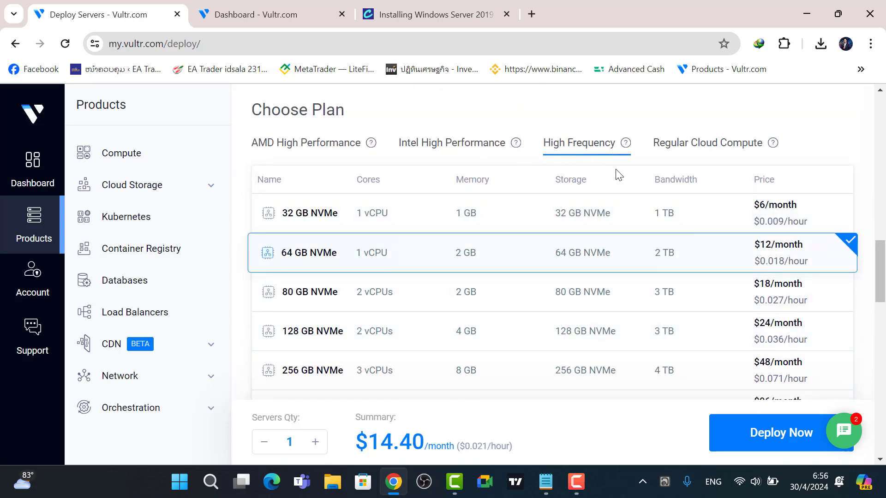
{"action": "left_click", "coordinate": [405, 219]}
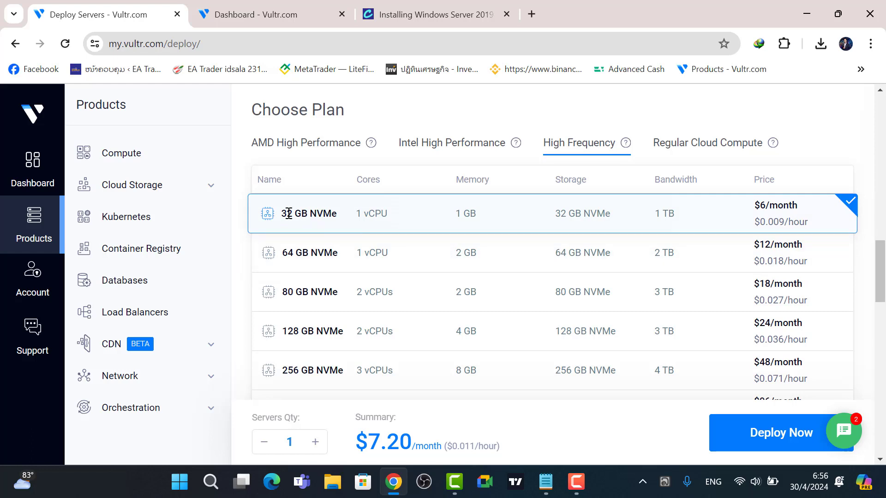
{"action": "mouse_move", "coordinate": [287, 213]}
{"action": "left_mouse_down"}
{"action": "mouse_move", "coordinate": [310, 214]}
{"action": "mouse_move", "coordinate": [280, 214]}
{"action": "left_mouse_up"}
{"action": "left_click", "coordinate": [433, 144]}
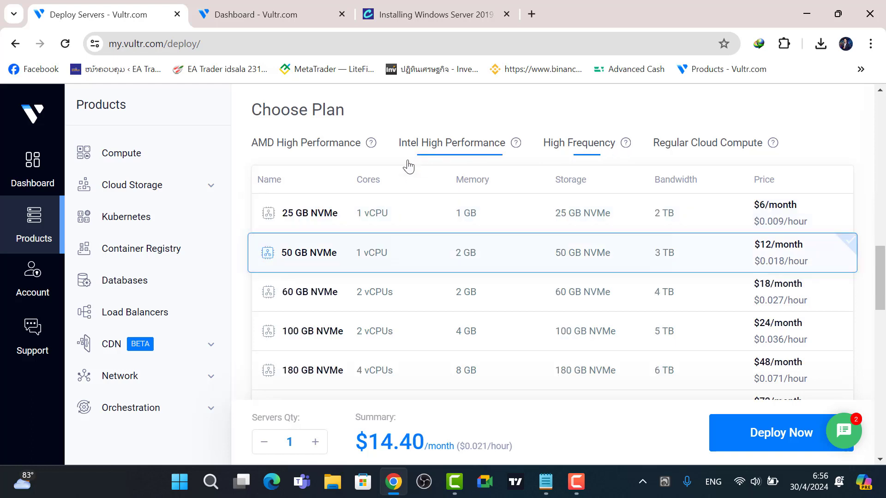
{"action": "left_click", "coordinate": [315, 213]}
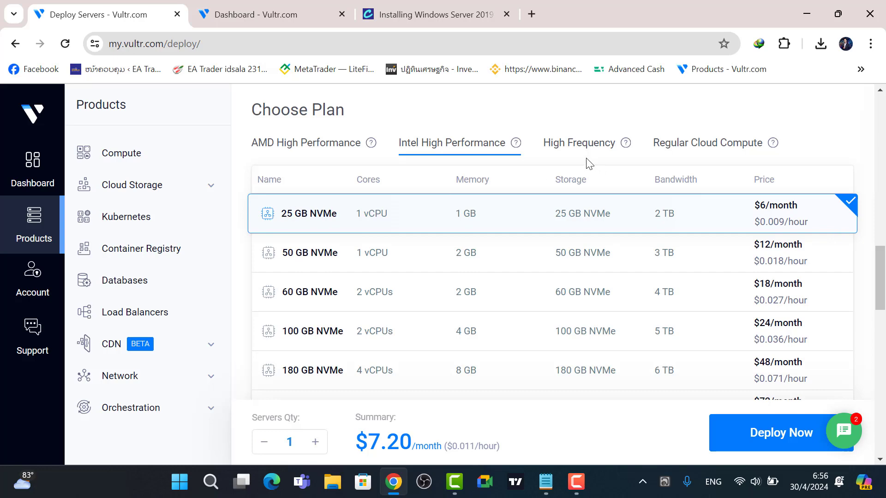
{"action": "left_click", "coordinate": [565, 147]}
{"action": "left_click", "coordinate": [312, 218]}
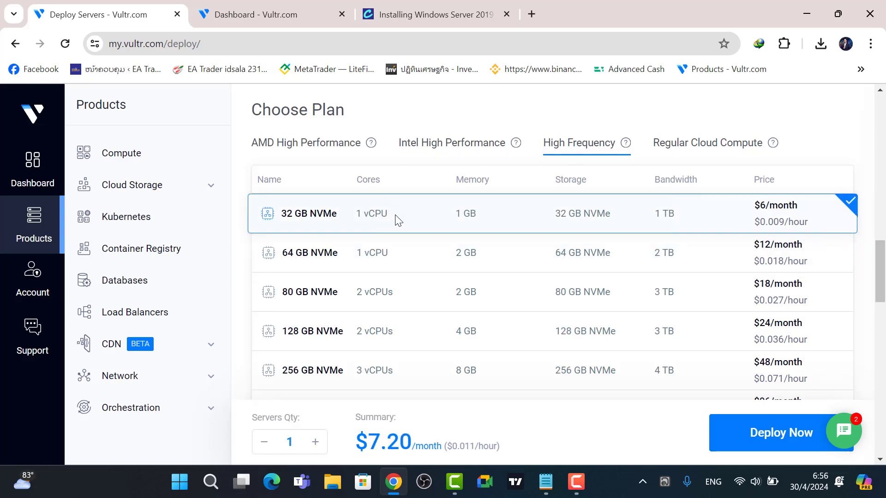
{"action": "scroll", "coordinate": [326, 238], "scroll_direction": "down", "scroll_amount": 3}
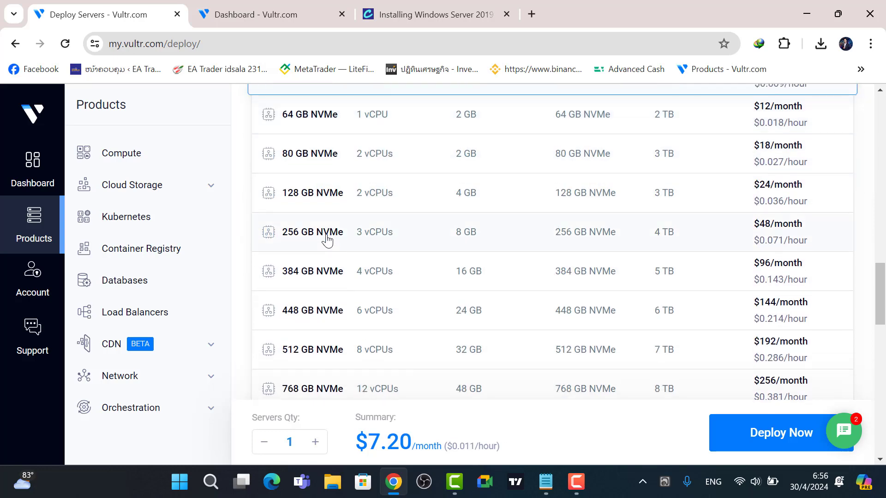
{"action": "scroll", "coordinate": [326, 238], "scroll_direction": "up", "scroll_amount": 1}
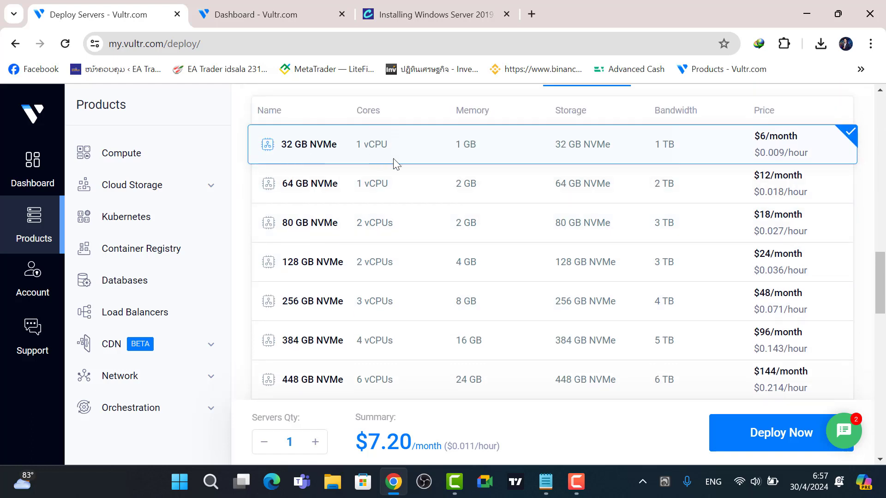
{"action": "scroll", "coordinate": [475, 231], "scroll_direction": "up", "scroll_amount": 4}
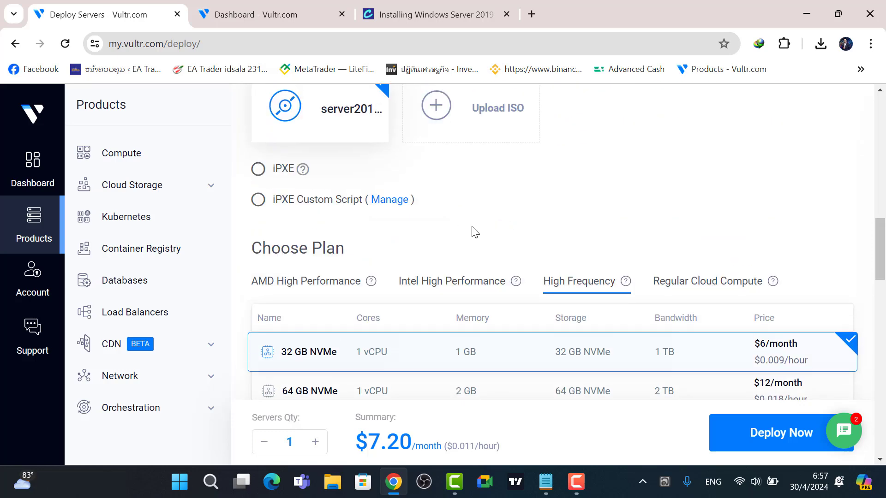
{"action": "scroll", "coordinate": [476, 241], "scroll_direction": "down", "scroll_amount": 14}
{"action": "scroll", "coordinate": [576, 284], "scroll_direction": "down", "scroll_amount": 10}
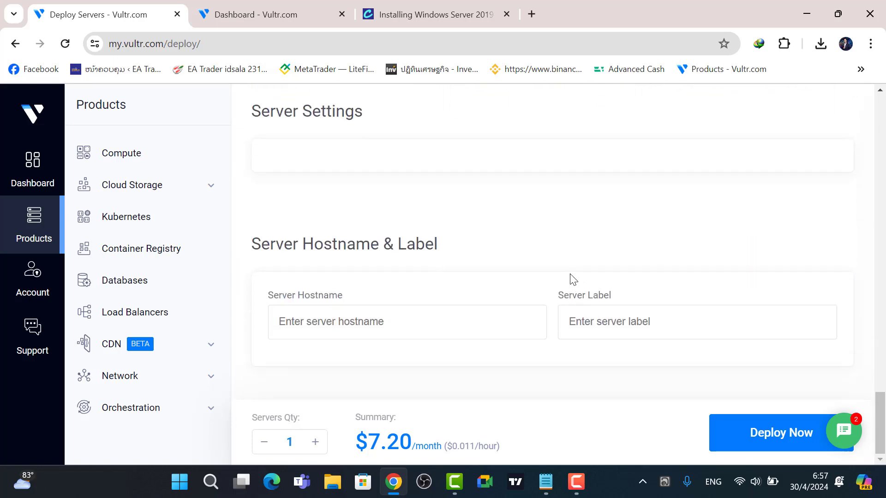
Enter Testserver as the server hostname and review the chosen ISO and plan.
{"action": "scroll", "coordinate": [544, 275], "scroll_direction": "up", "scroll_amount": 1}
{"action": "scroll", "coordinate": [544, 275], "scroll_direction": "down", "scroll_amount": 1}
{"action": "left_click", "coordinate": [341, 323]}
{"action": "type", "text": "Tr"}
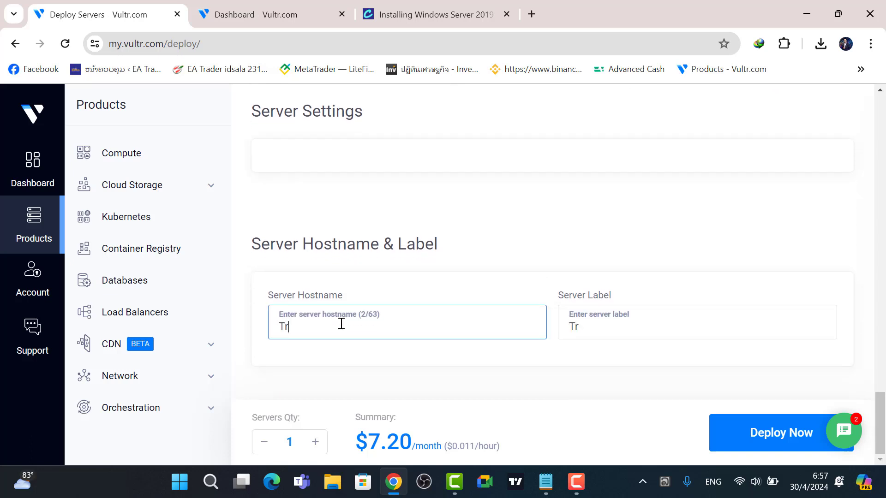
{"action": "key", "text": "BackSpace"}
{"action": "key", "text": "BackSpace"}
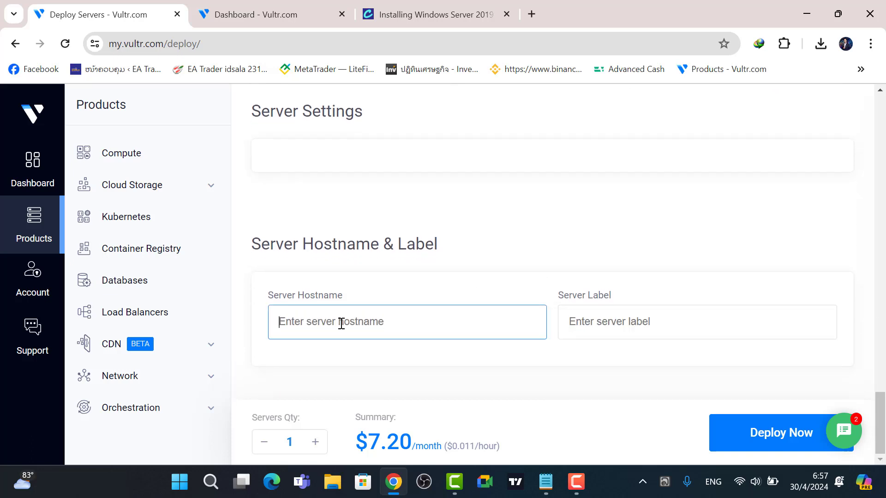
{"action": "type", "text": "Tesy"}
{"action": "key", "text": "BackSpace"}
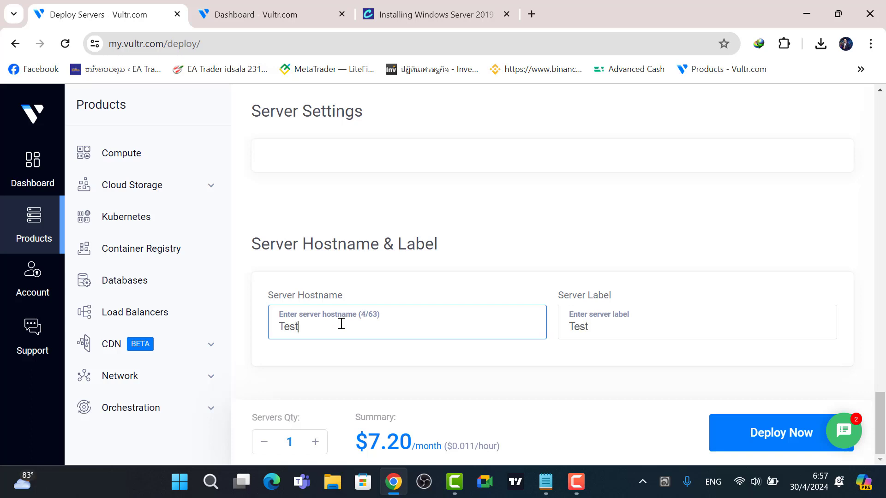
{"action": "type", "text": "tserver"}
{"action": "left_click", "coordinate": [436, 365]}
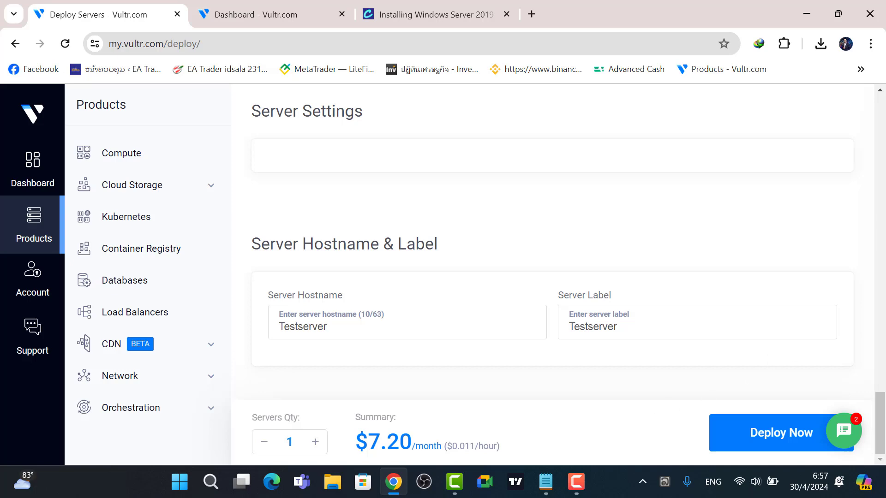
{"action": "left_click_drag", "start_coordinate": [880, 424], "coordinate": [884, 262]}
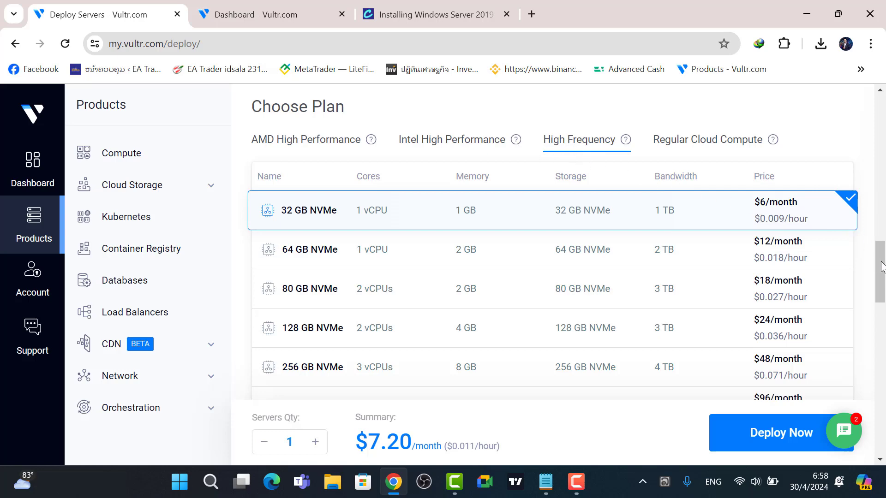
{"action": "left_click_drag", "start_coordinate": [882, 266], "coordinate": [884, 420]}
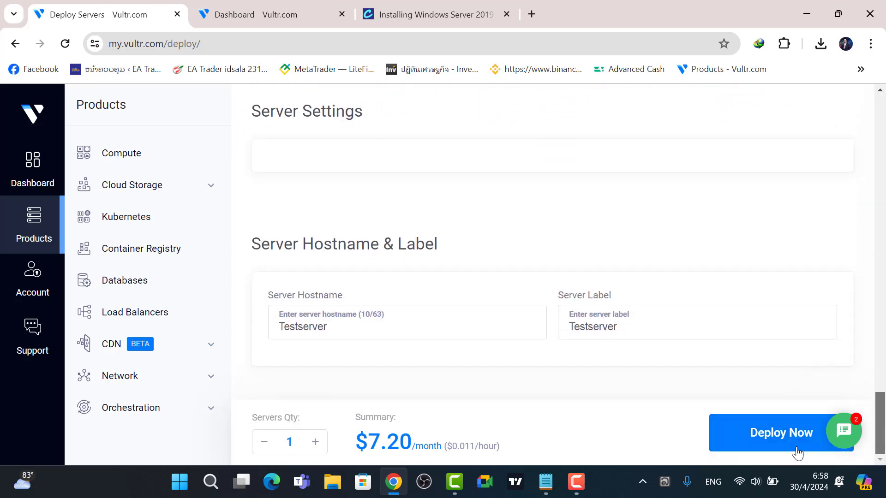
Deploy Testserver, open its overview page, and launch its web console.
{"action": "left_click", "coordinate": [762, 442]}
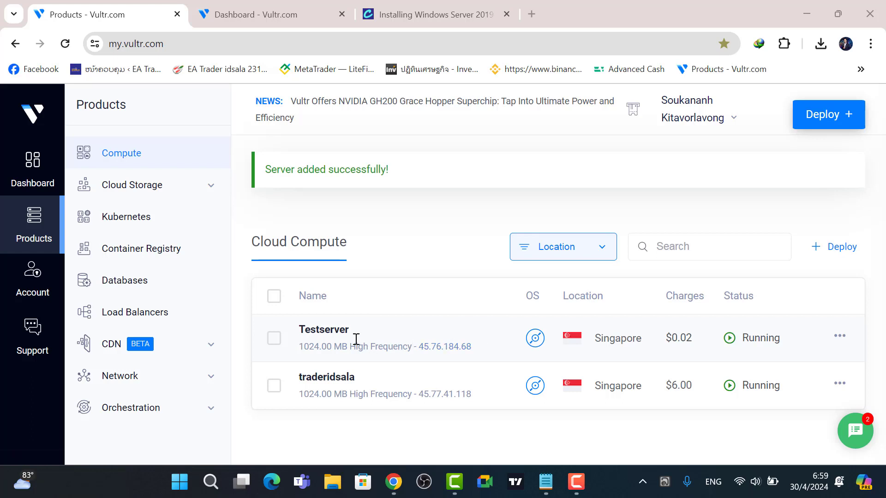
{"action": "left_click", "coordinate": [330, 338]}
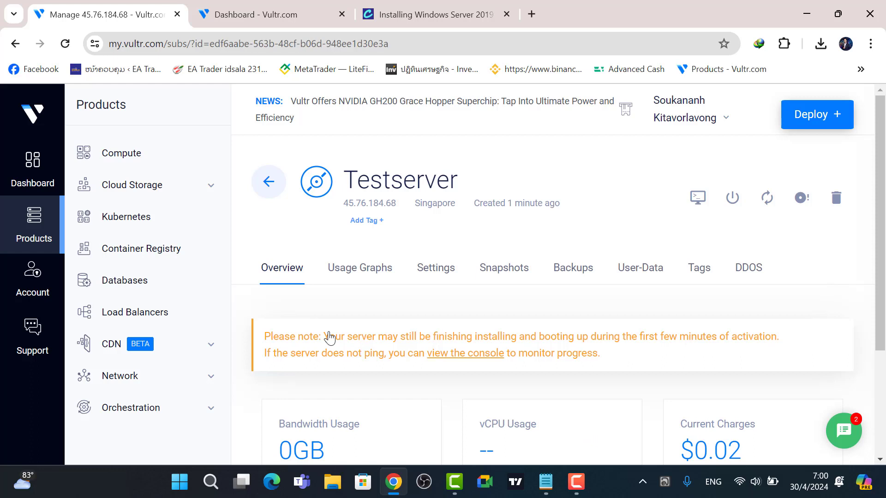
{"action": "left_click", "coordinate": [698, 200]}
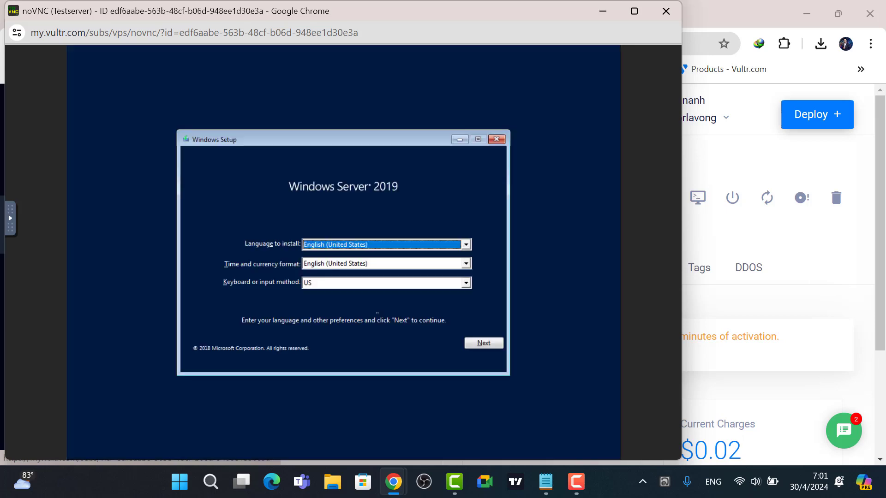
Start Windows setup without a product key, choosing Standard (Desktop Experience) and accepting the license.
{"action": "left_click", "coordinate": [634, 11]}
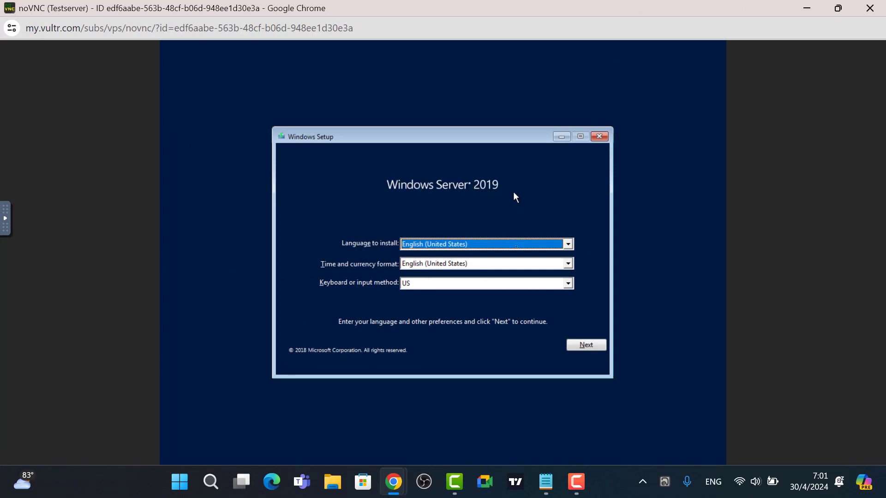
{"action": "left_click", "coordinate": [585, 346]}
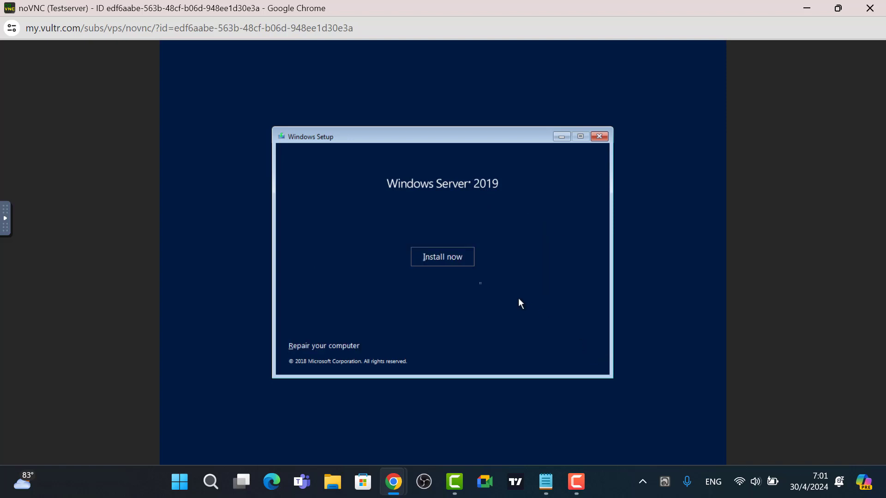
{"action": "left_click", "coordinate": [432, 258]}
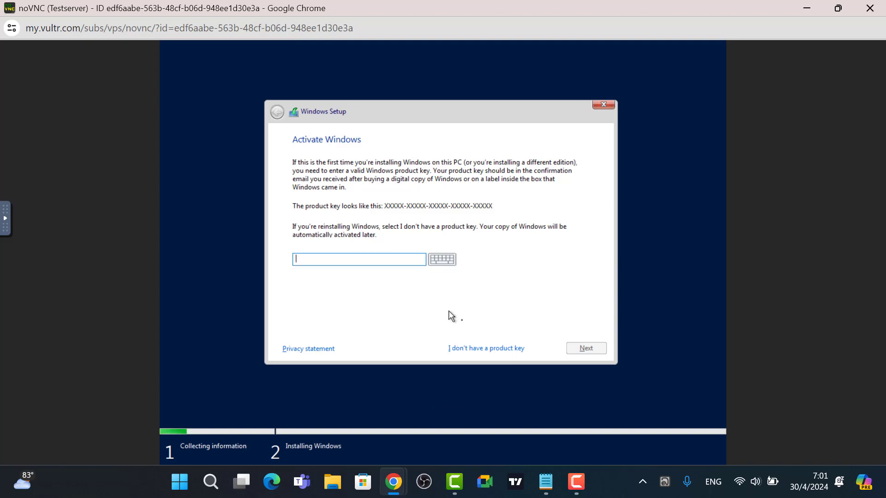
{"action": "left_click", "coordinate": [480, 350]}
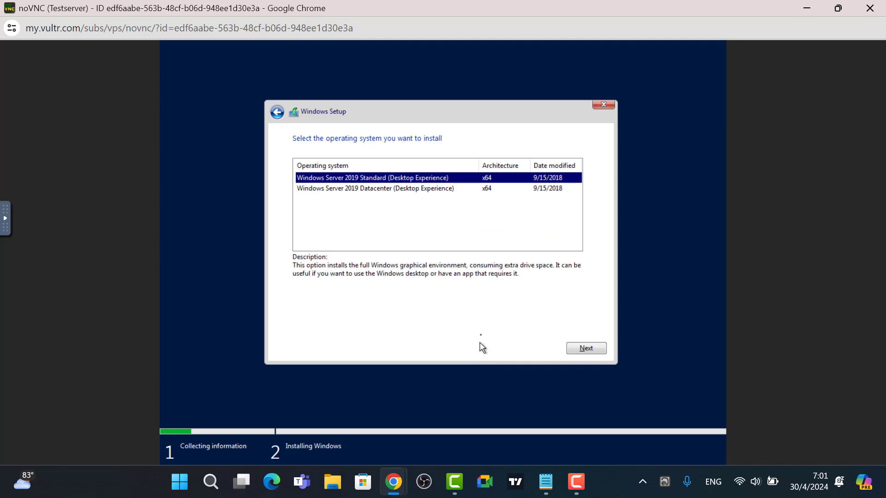
{"action": "left_click", "coordinate": [381, 189]}
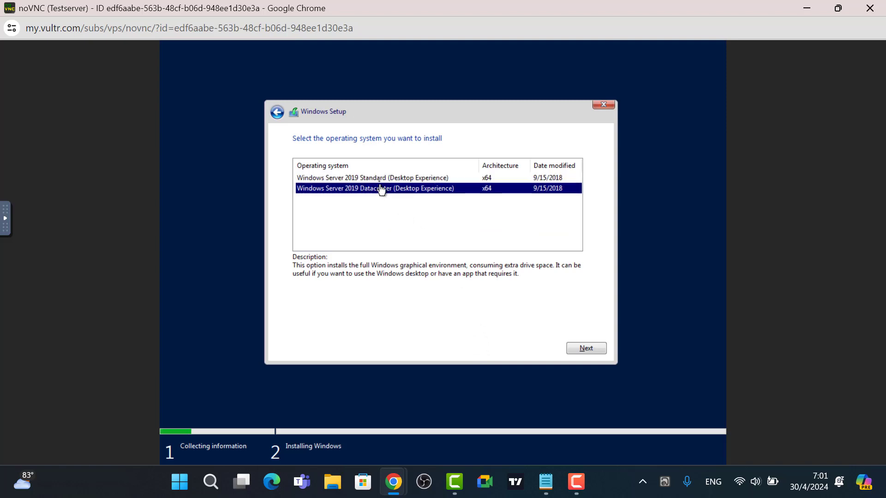
{"action": "left_click", "coordinate": [379, 179]}
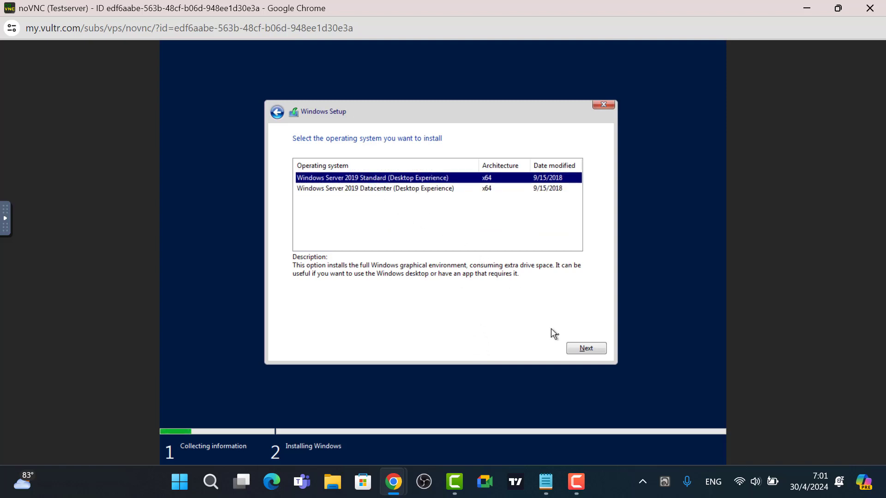
{"action": "left_click", "coordinate": [577, 344]}
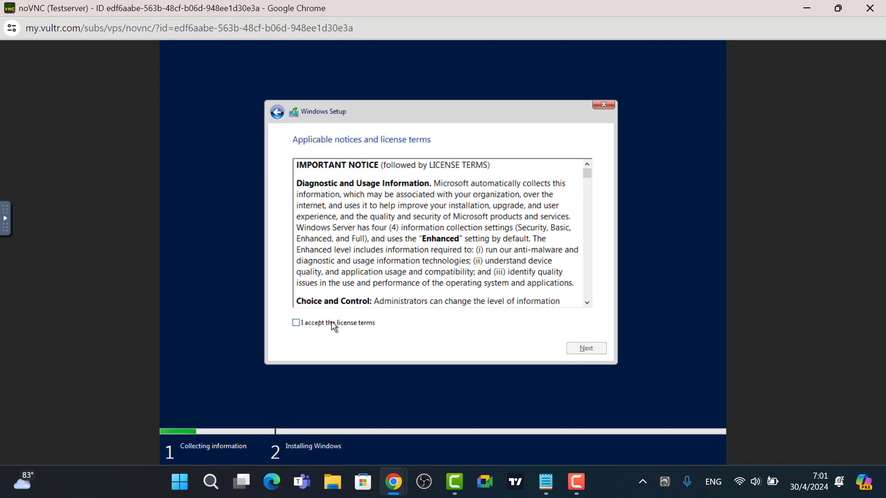
{"action": "left_click", "coordinate": [295, 325]}
{"action": "left_click", "coordinate": [586, 348]}
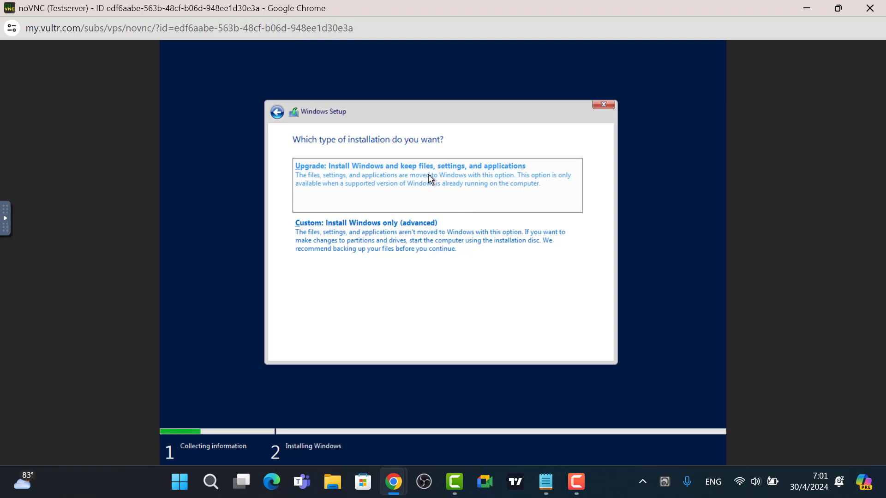
Do a custom install on a new 32768 MB Drive 0 partition (Partition 2).
{"action": "left_click", "coordinate": [371, 233]}
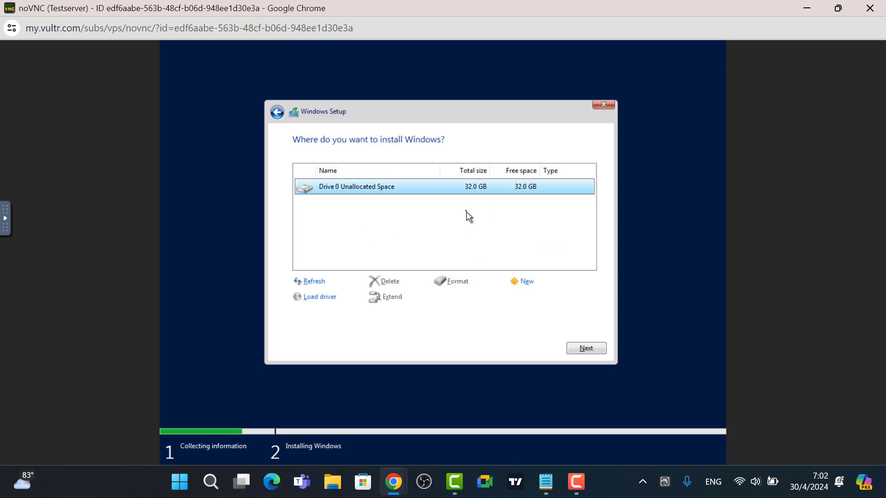
{"action": "left_click", "coordinate": [524, 286]}
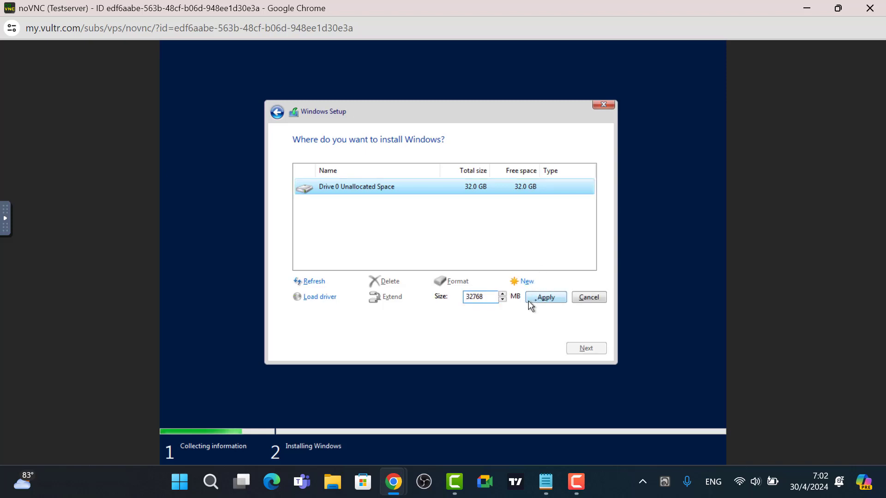
{"action": "left_click", "coordinate": [546, 299]}
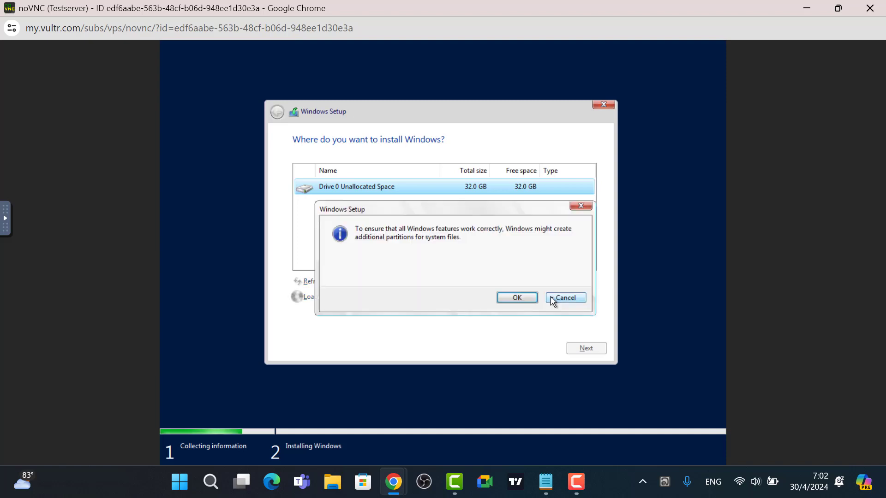
{"action": "left_click", "coordinate": [512, 301]}
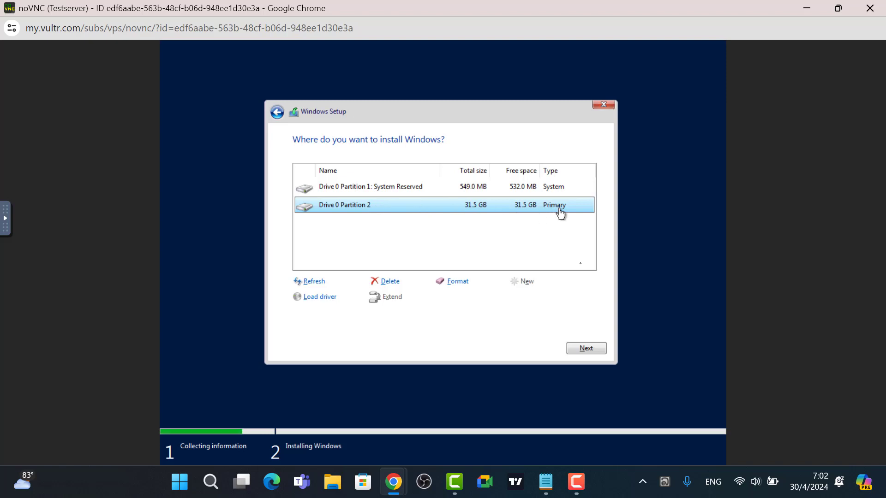
{"action": "left_click", "coordinate": [583, 350]}
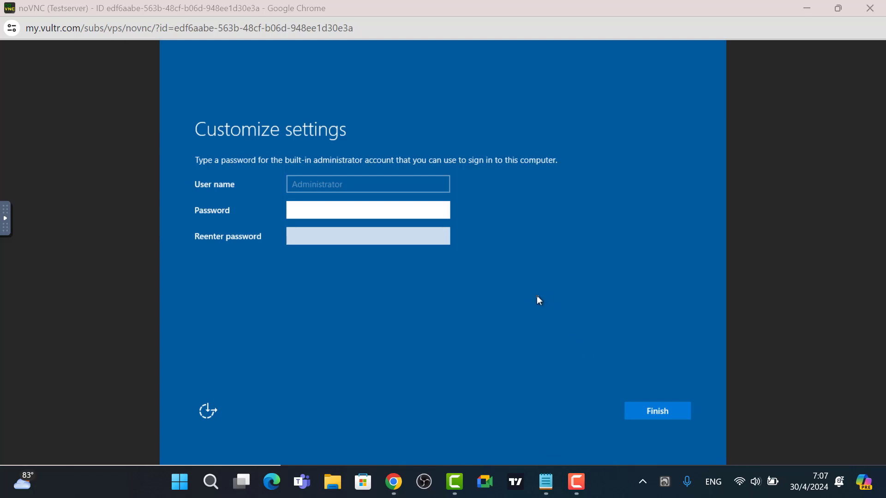
Set the Administrator password, retrying with new passwords until setup accepts it and finishes.
{"action": "left_click", "coordinate": [328, 212]}
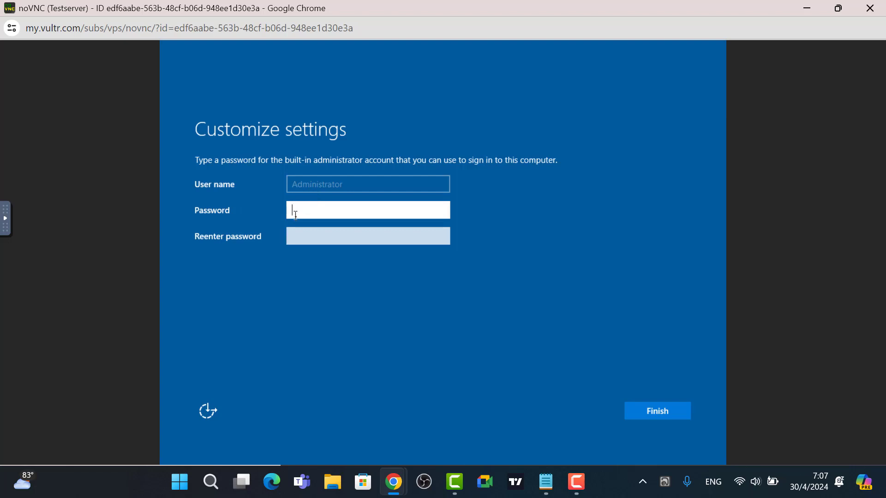
{"action": "type", "text": "••••••"}
{"action": "left_click", "coordinate": [310, 241]}
{"action": "type", "text": "•"}
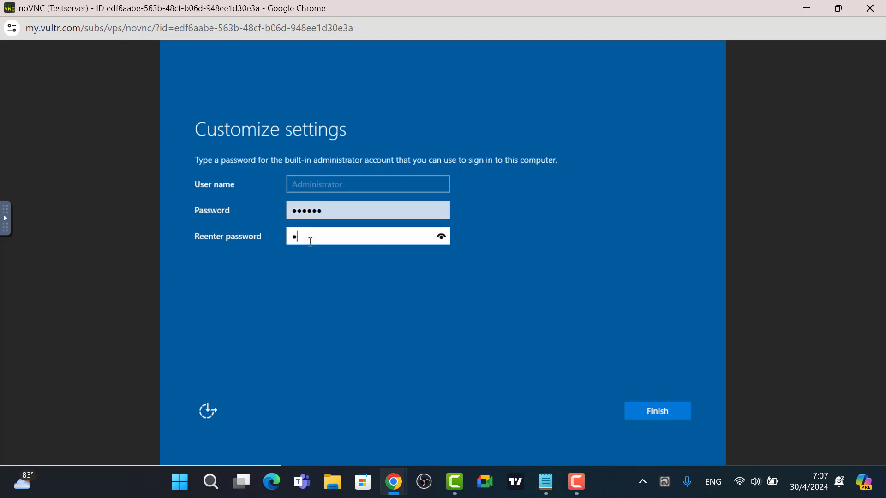
{"action": "type", "text": "•••••"}
{"action": "left_click", "coordinate": [655, 411]}
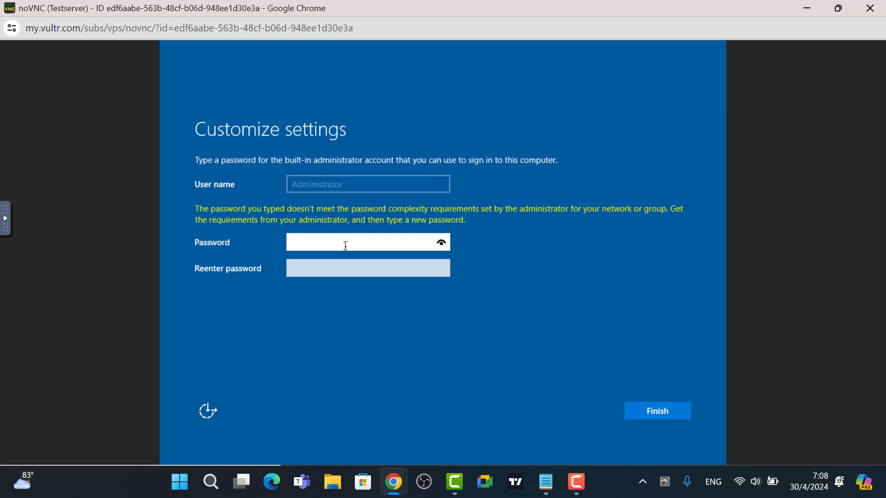
{"action": "type", "text": "••••••••••"}
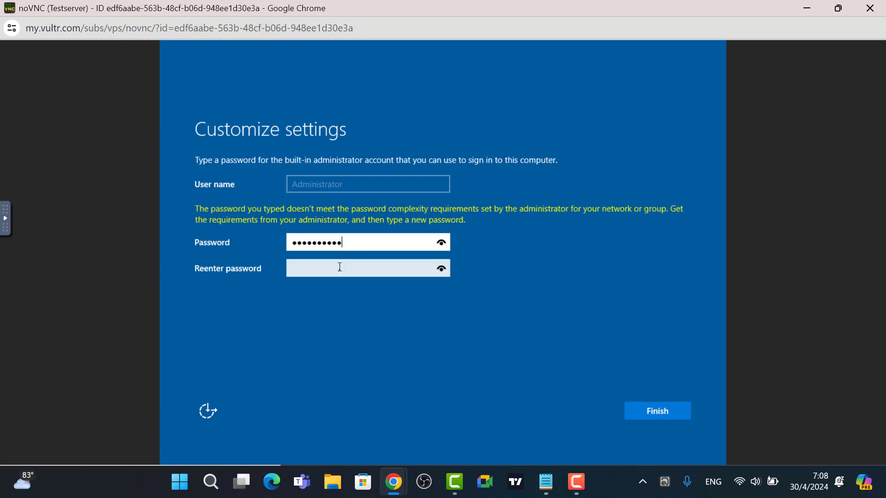
{"action": "left_click", "coordinate": [339, 269]}
{"action": "type", "text": "••••••"}
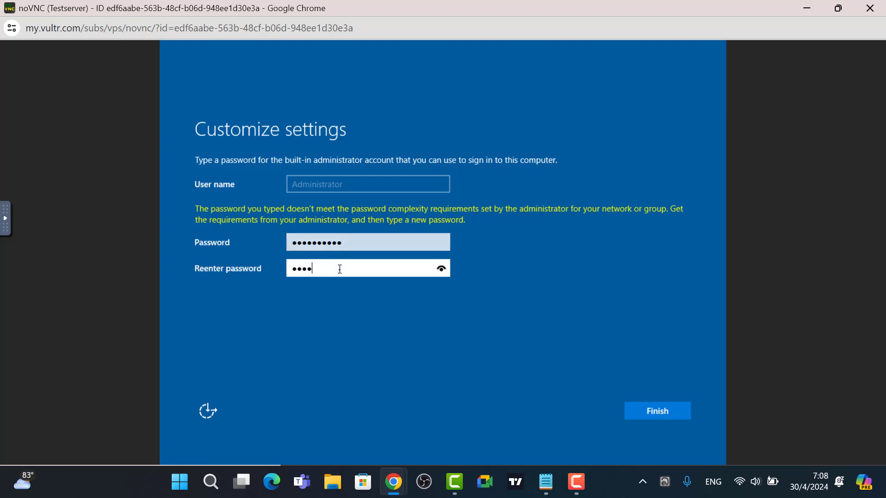
{"action": "type", "text": "••••"}
{"action": "left_click", "coordinate": [660, 415]}
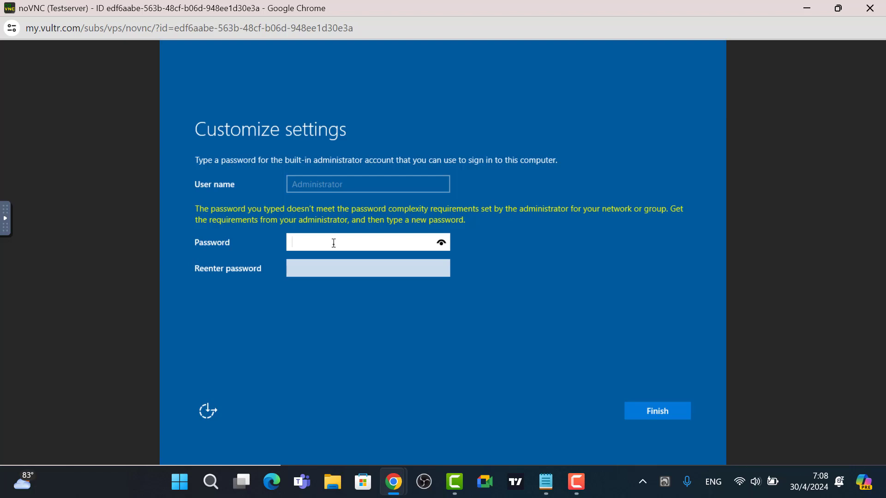
{"action": "type", "text": "•••••••••"}
{"action": "left_click", "coordinate": [330, 270]}
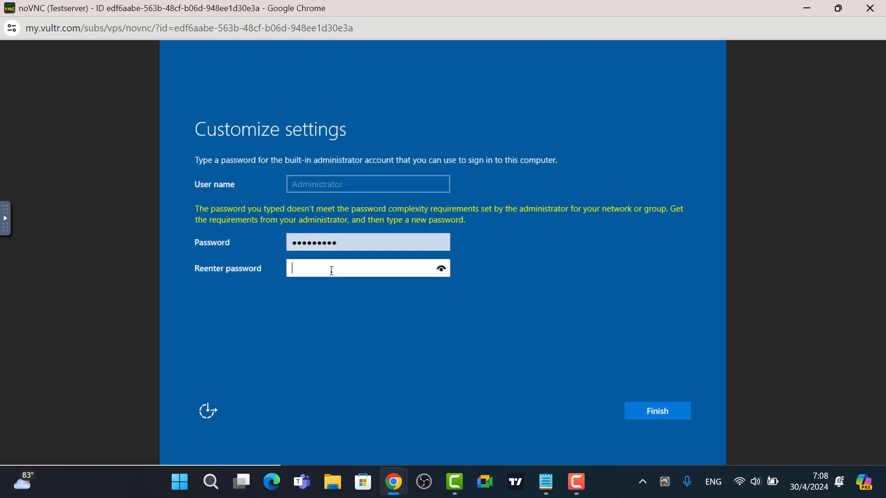
{"action": "type", "text": "•••••••••"}
{"action": "left_click", "coordinate": [647, 413]}
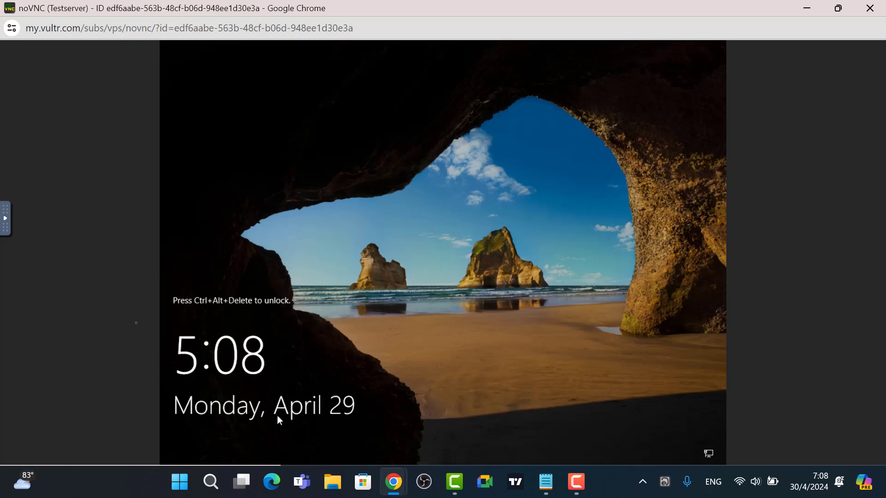
Send Ctrl+Alt+Del via noVNC extra keys and sign in as Administrator.
{"action": "left_click", "coordinate": [4, 233]}
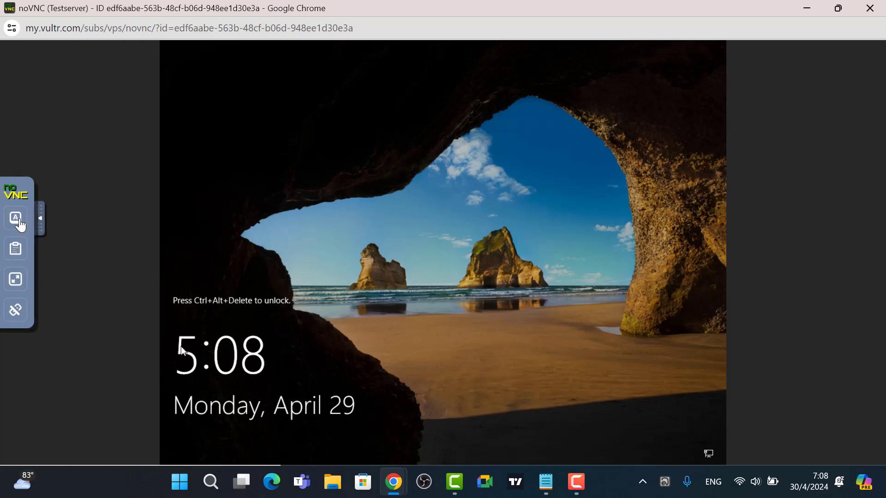
{"action": "left_click", "coordinate": [15, 217]}
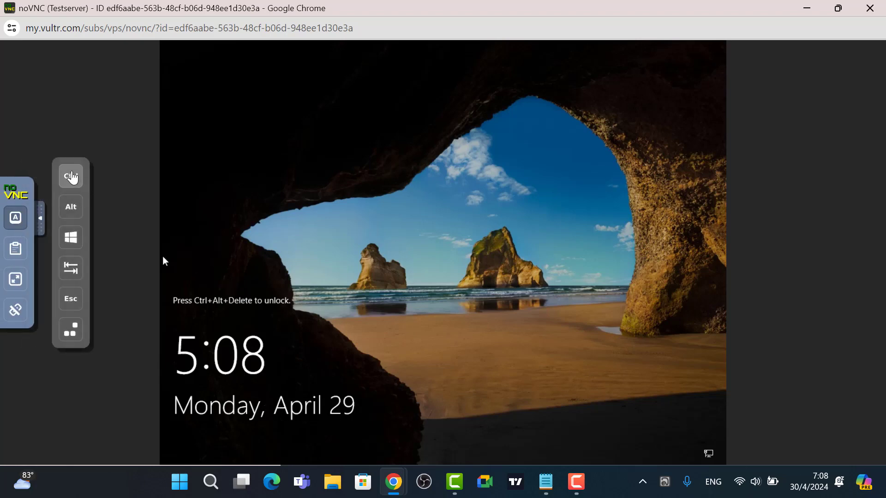
{"action": "left_click", "coordinate": [71, 176]}
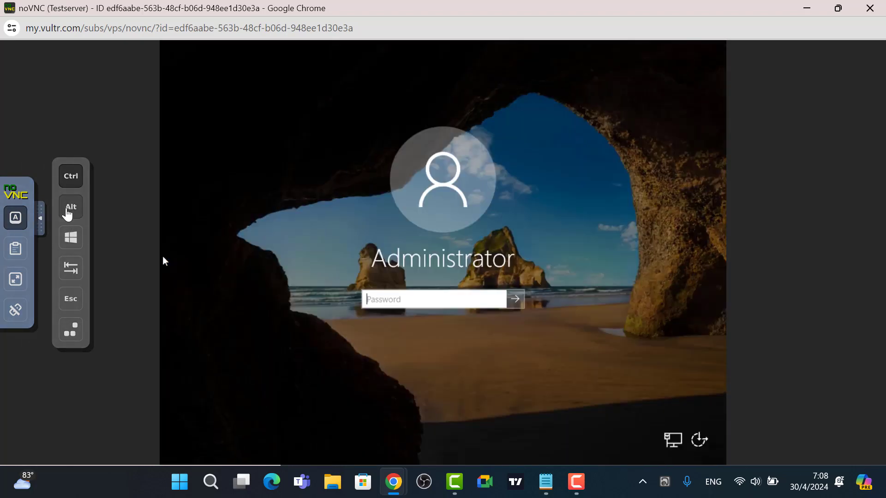
{"action": "left_click", "coordinate": [67, 211]}
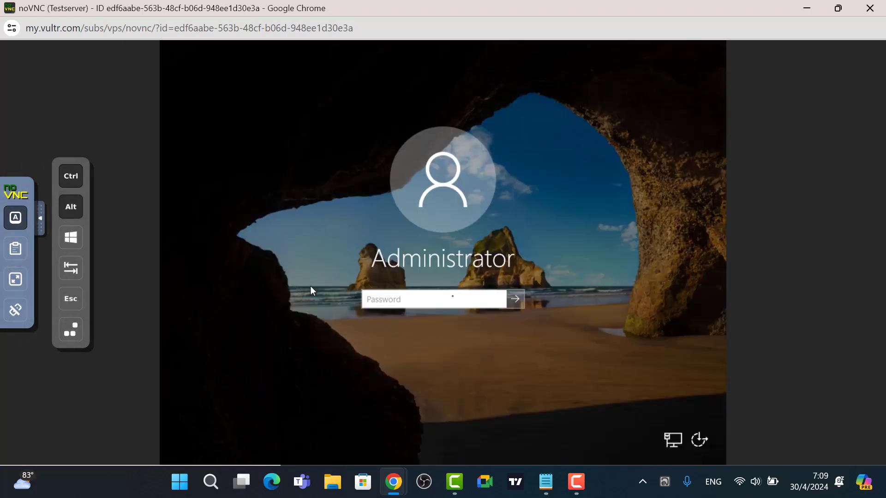
{"action": "left_click", "coordinate": [431, 301]}
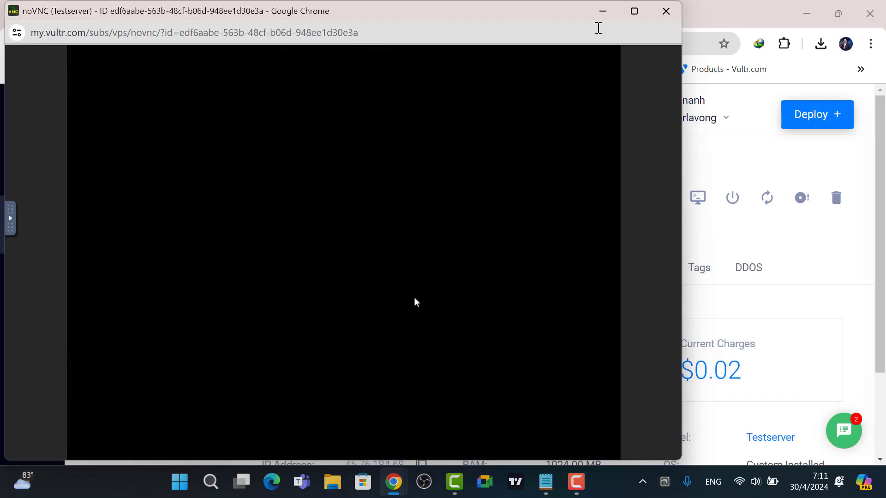
{"action": "left_click", "coordinate": [634, 11]}
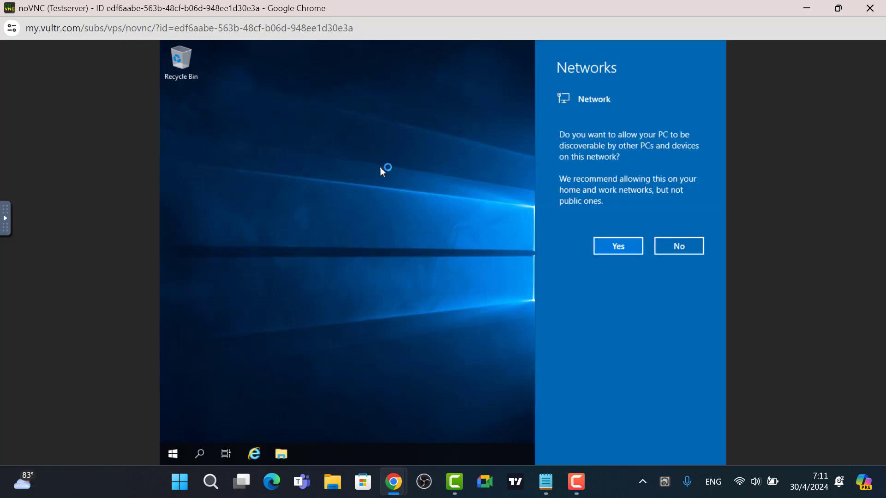
Allow network discovery, dismiss the Windows Admin Center tip, and close Server Manager.
{"action": "left_click", "coordinate": [631, 248]}
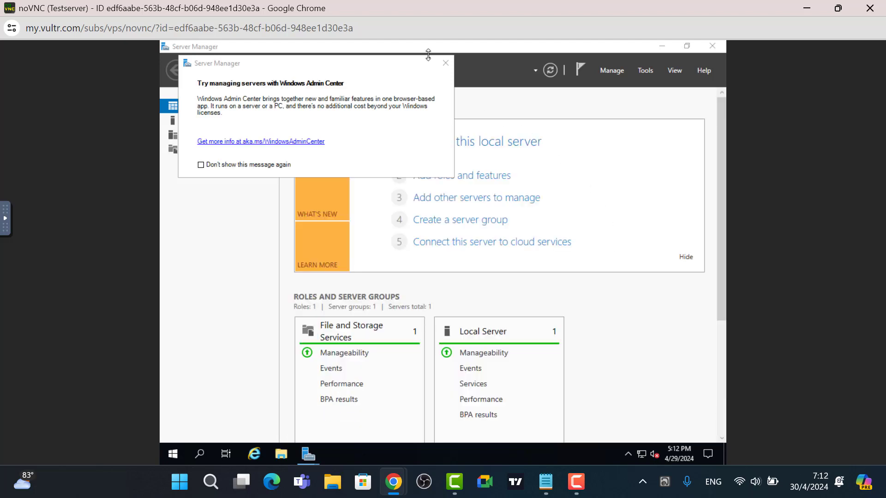
{"action": "left_click", "coordinate": [446, 64]}
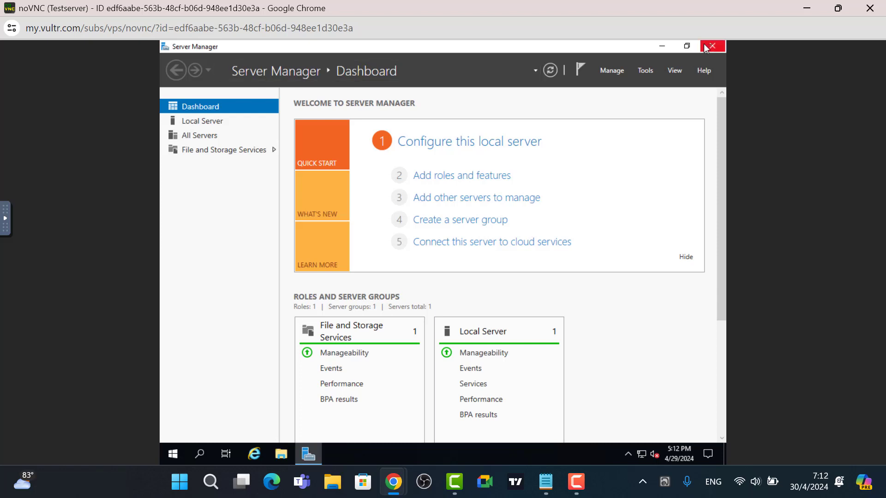
{"action": "left_click", "coordinate": [708, 47]}
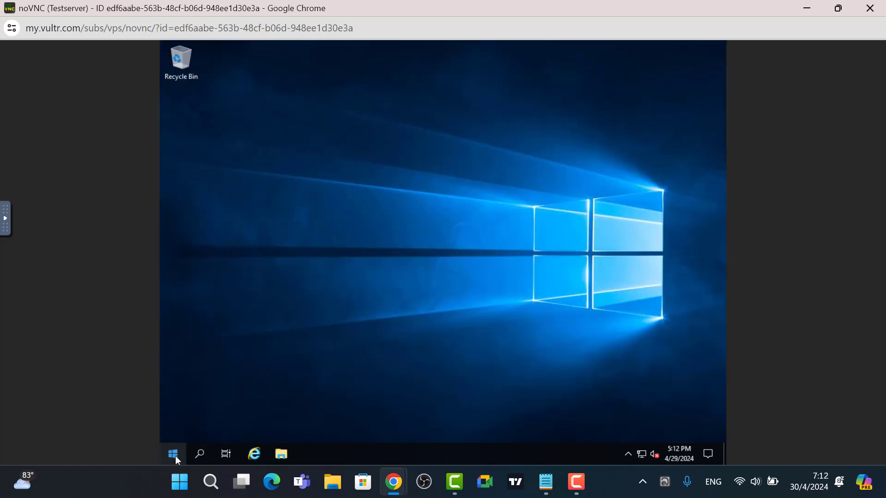
Find the server's Remote Desktop settings and enable Remote Desktop, confirming the change.
{"action": "left_click", "coordinate": [200, 453]}
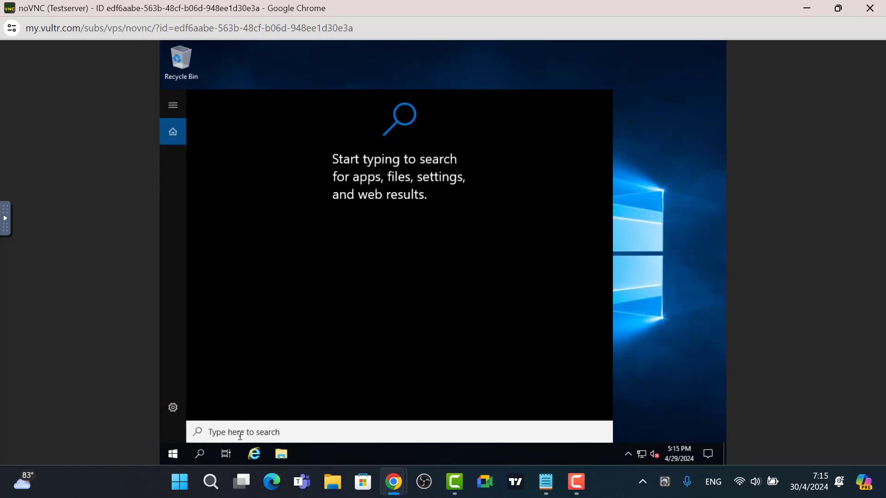
{"action": "type", "text": "re"}
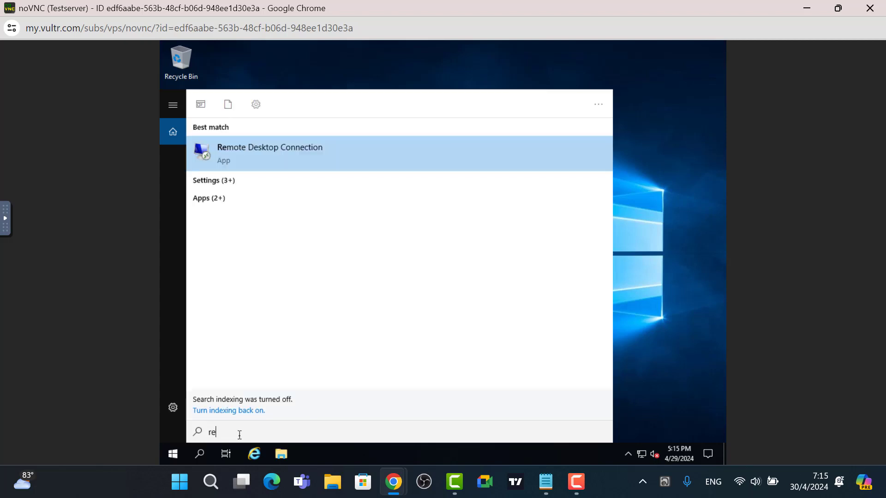
{"action": "type", "text": "mote"}
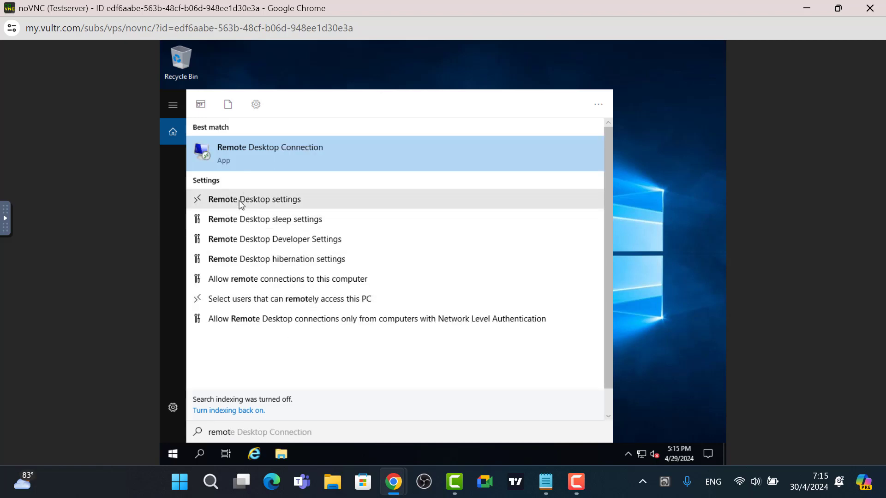
{"action": "left_click", "coordinate": [240, 203]}
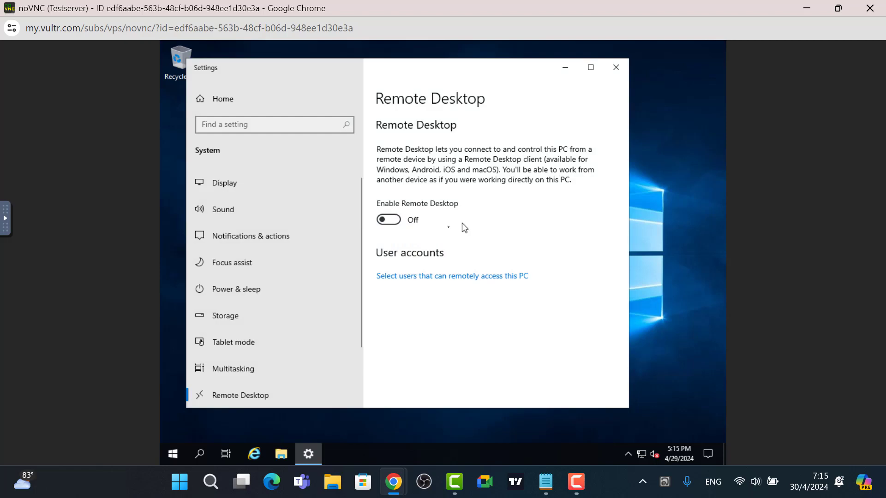
{"action": "left_click", "coordinate": [391, 222]}
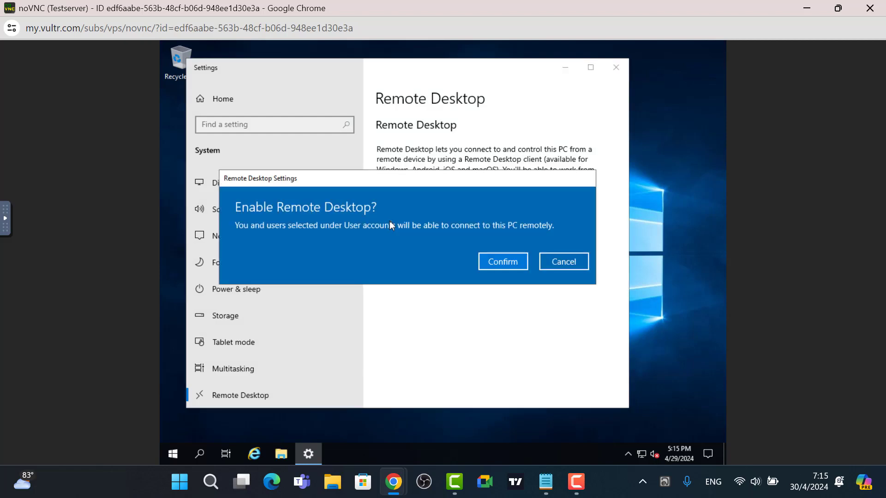
{"action": "left_click", "coordinate": [501, 263]}
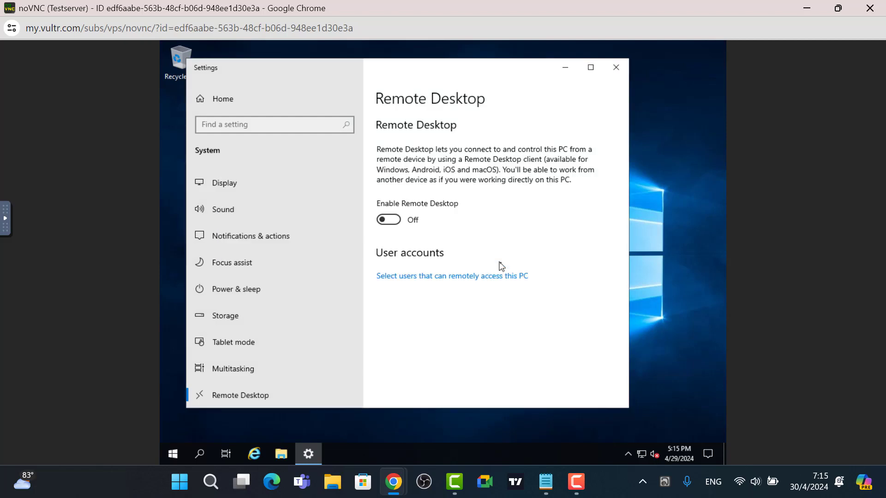
Check the Remote Desktop users list without adding anyone, then close the Settings window.
{"action": "scroll", "coordinate": [501, 267], "scroll_direction": "down", "scroll_amount": 3}
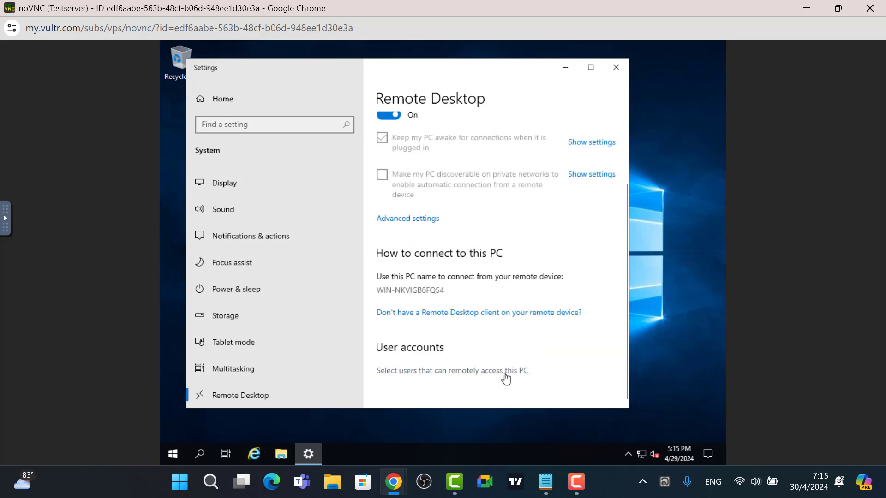
{"action": "left_click", "coordinate": [504, 372]}
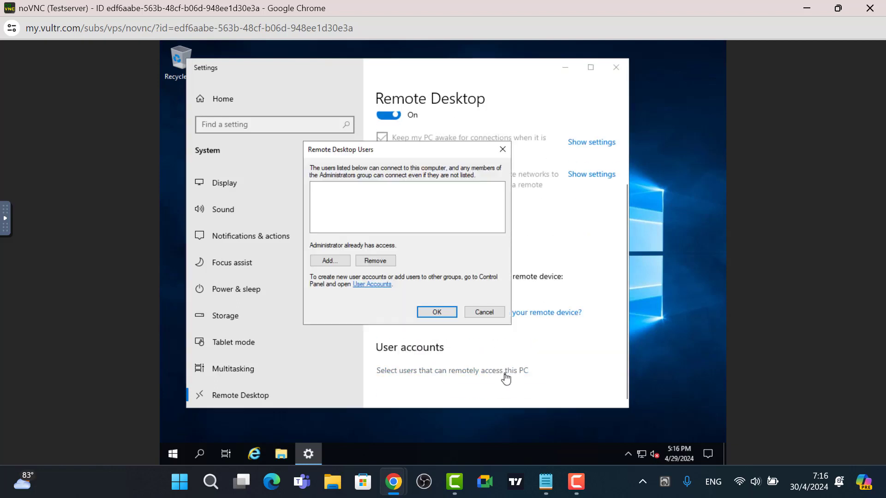
{"action": "left_click", "coordinate": [323, 261]}
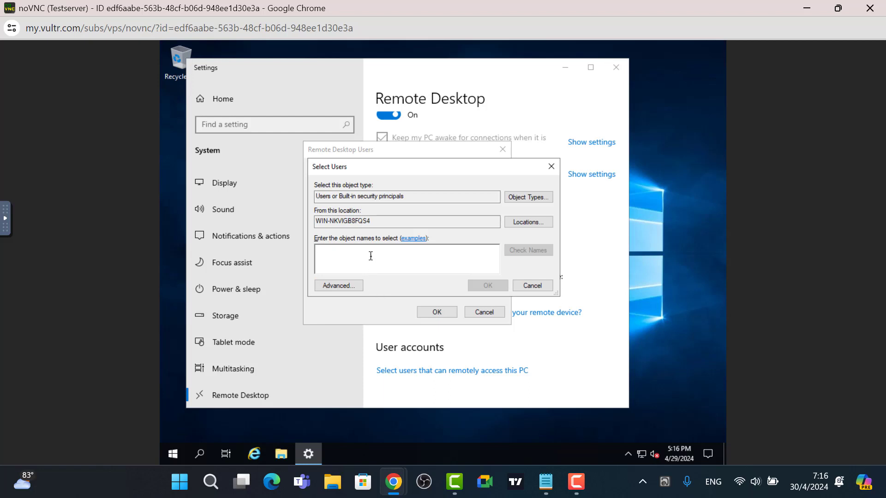
{"action": "type", "text": "te"}
{"action": "key", "text": "BackSpace"}
{"action": "key", "text": "BackSpace"}
{"action": "left_click", "coordinate": [551, 167]}
{"action": "left_click", "coordinate": [502, 150]}
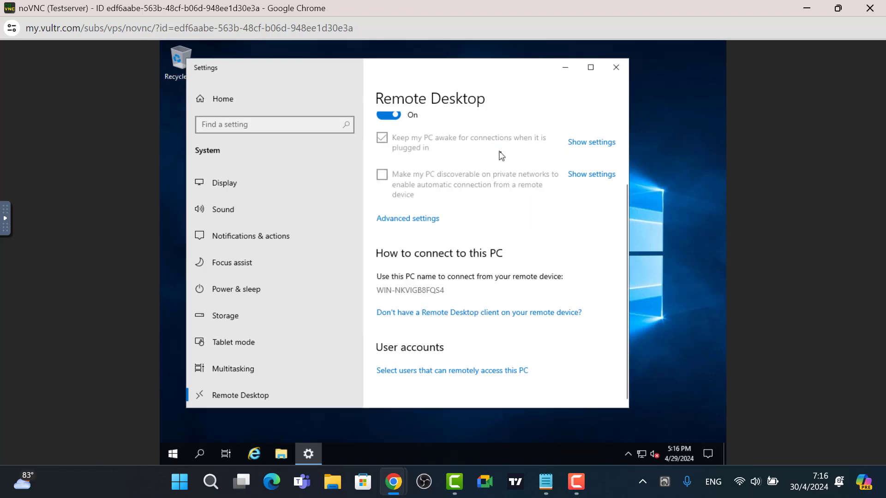
{"action": "left_click", "coordinate": [613, 72]}
{"action": "left_click", "coordinate": [839, 255]}
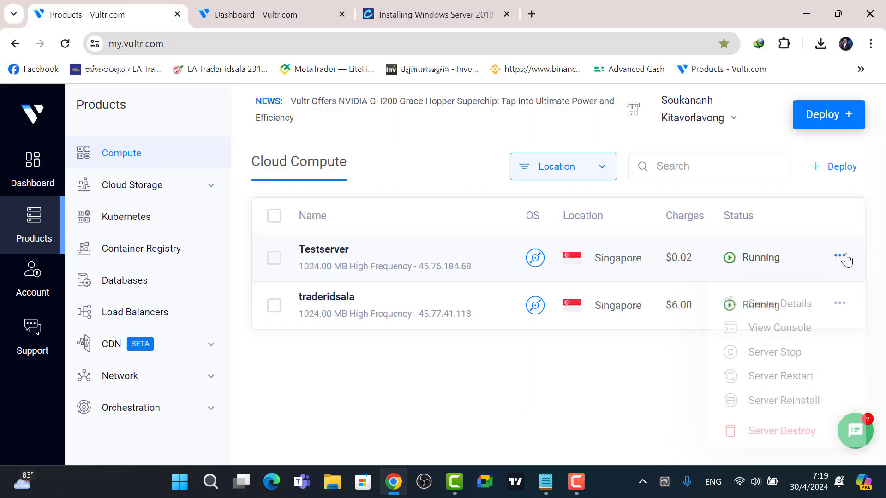
Copy Testserver's IP address 45.76.184.68 from its details page and launch Remote Desktop Connection.
{"action": "left_click", "coordinate": [770, 306]}
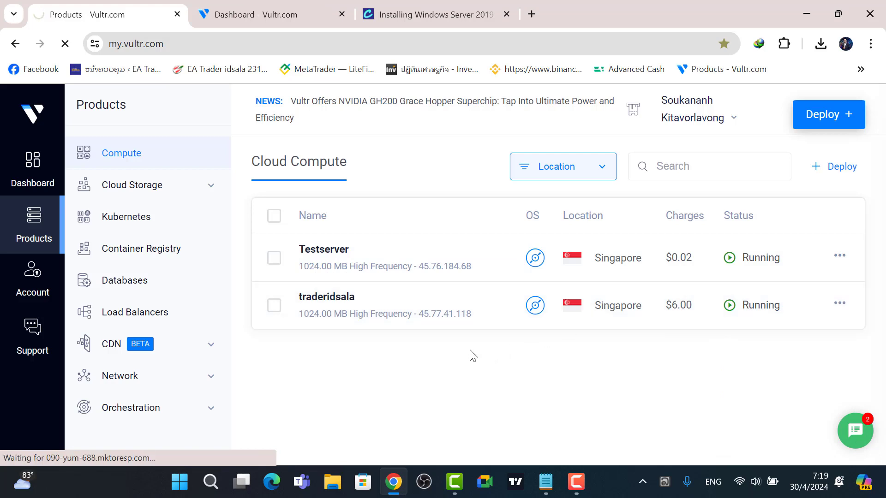
{"action": "scroll", "coordinate": [458, 325], "scroll_direction": "down", "scroll_amount": 2}
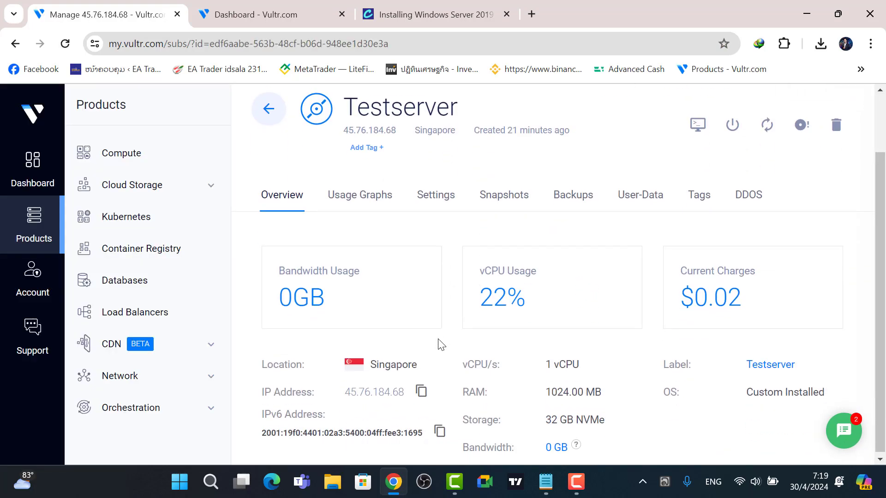
{"action": "left_click", "coordinate": [420, 390]}
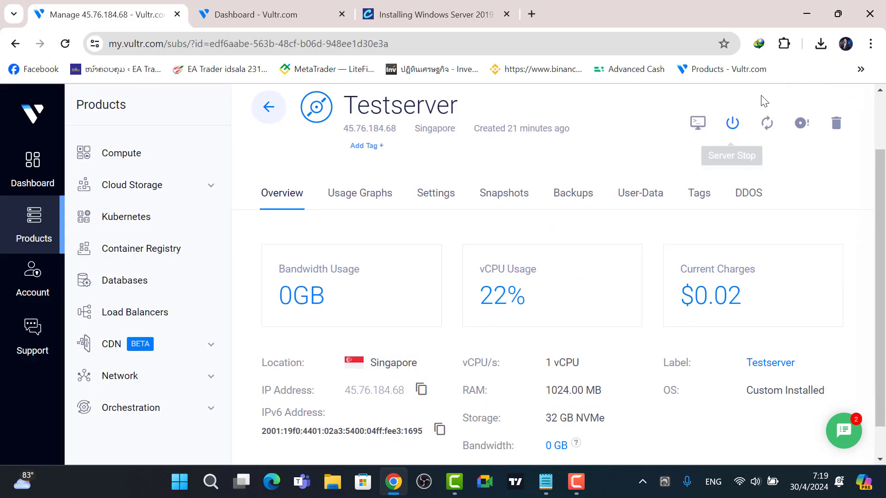
{"action": "left_click", "coordinate": [806, 16]}
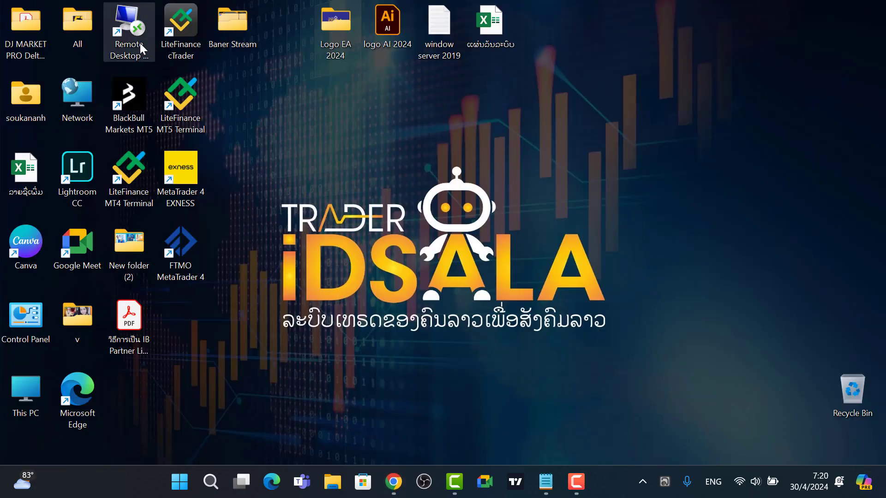
{"action": "double_click", "coordinate": [128, 23]}
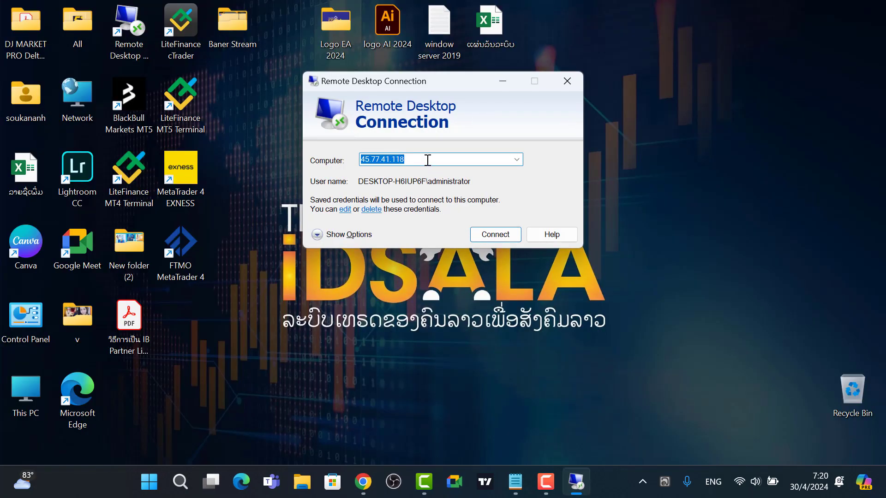
Replace the old computer address with 45.76.184.68 and start the connection.
{"action": "key", "text": "BackSpace"}
{"action": "key", "text": "ctrl+v"}
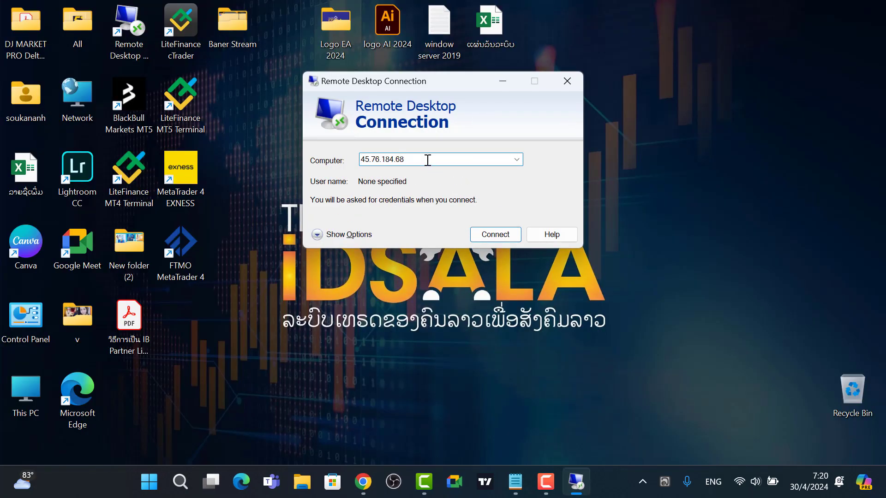
{"action": "left_click", "coordinate": [487, 236]}
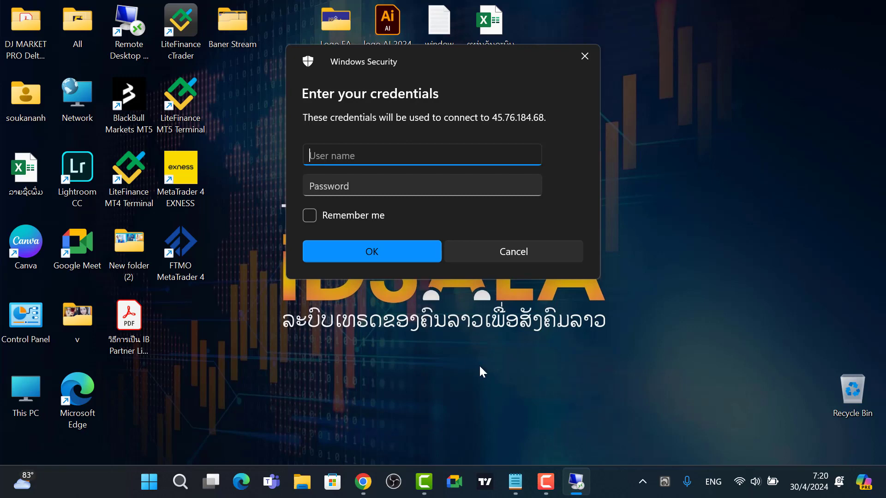
Log in as administrator with the server password and accept the certificate warning.
{"action": "left_click", "coordinate": [515, 481]}
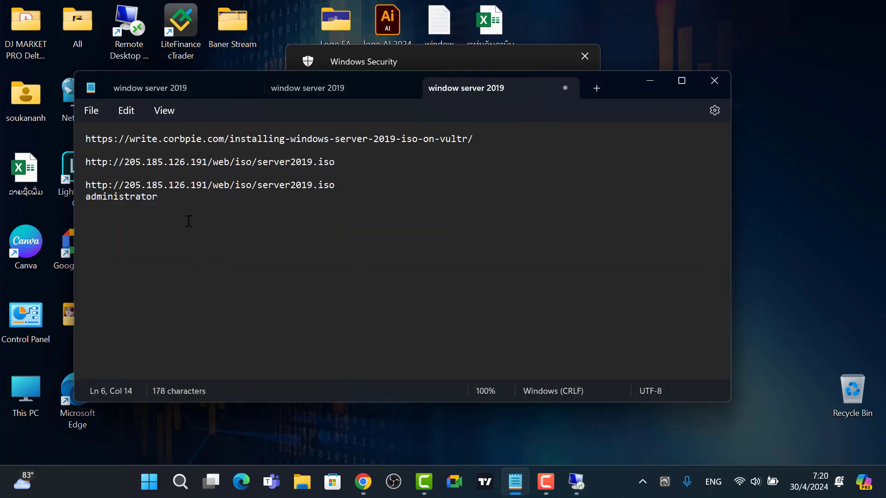
{"action": "left_click_drag", "start_coordinate": [175, 198], "coordinate": [84, 204]}
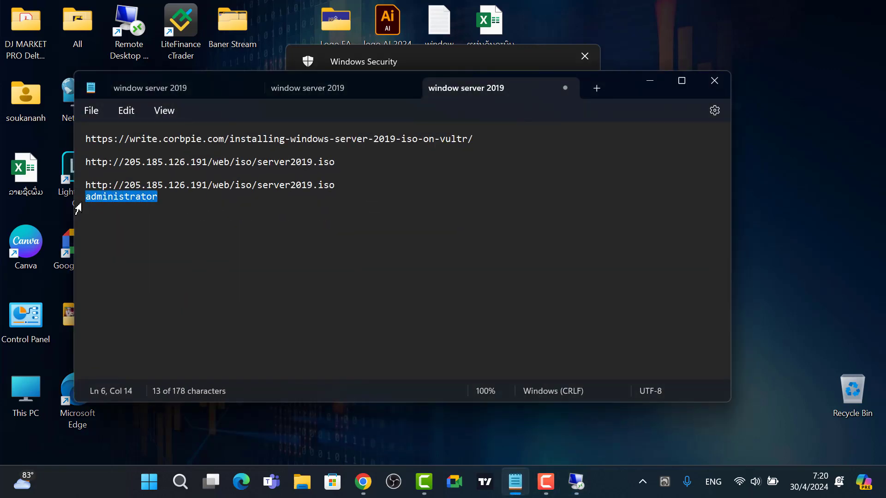
{"action": "left_click", "coordinate": [576, 481]}
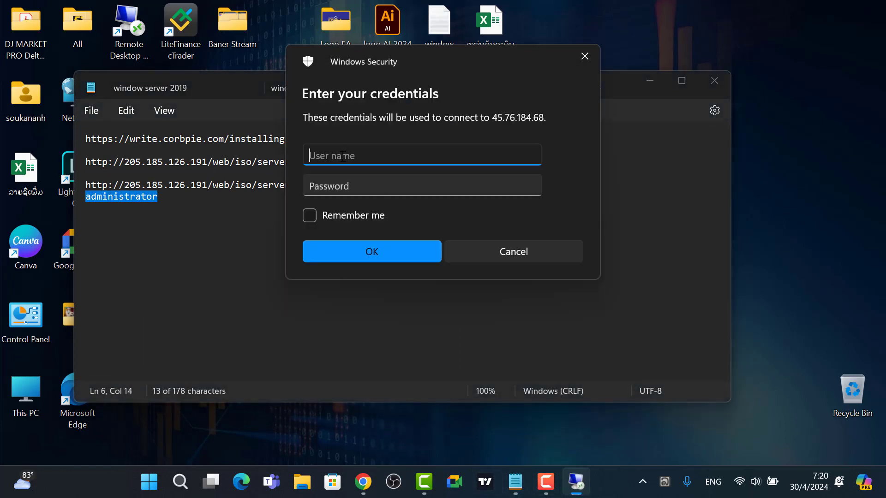
{"action": "key", "text": "ctrl+v"}
{"action": "left_click", "coordinate": [347, 184]}
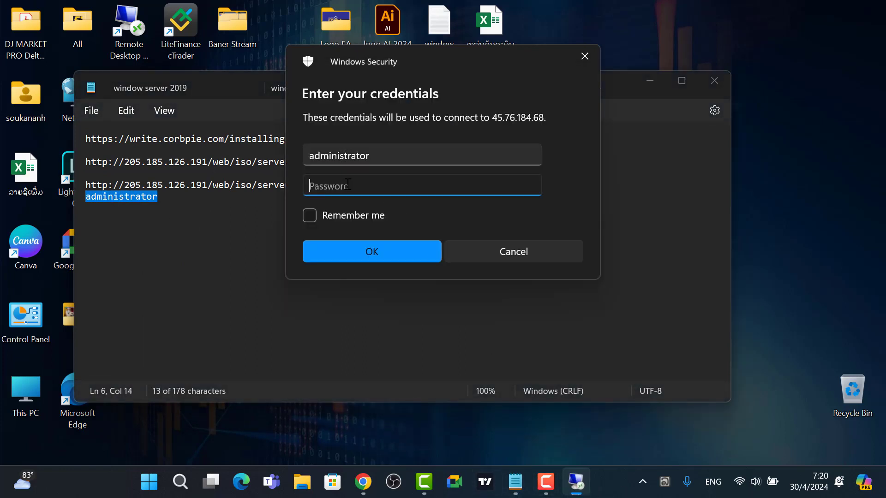
{"action": "type", "text": "administr"}
{"action": "left_click", "coordinate": [311, 215]}
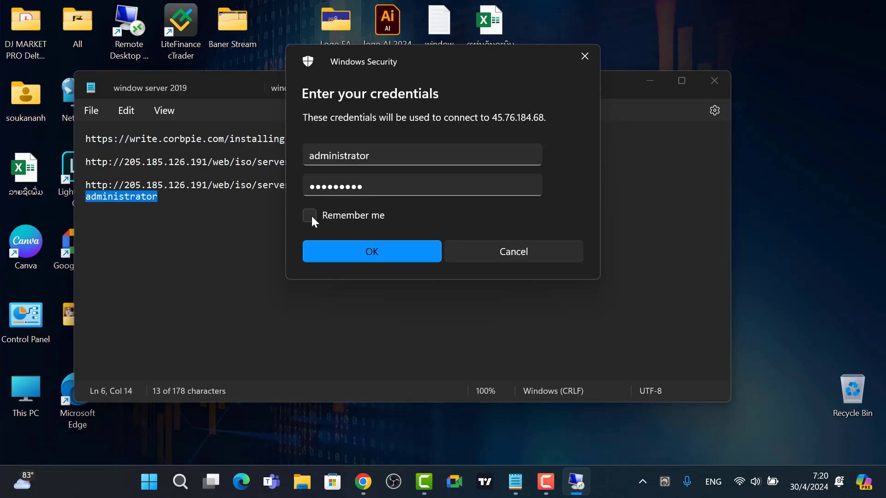
{"action": "left_click", "coordinate": [373, 251]}
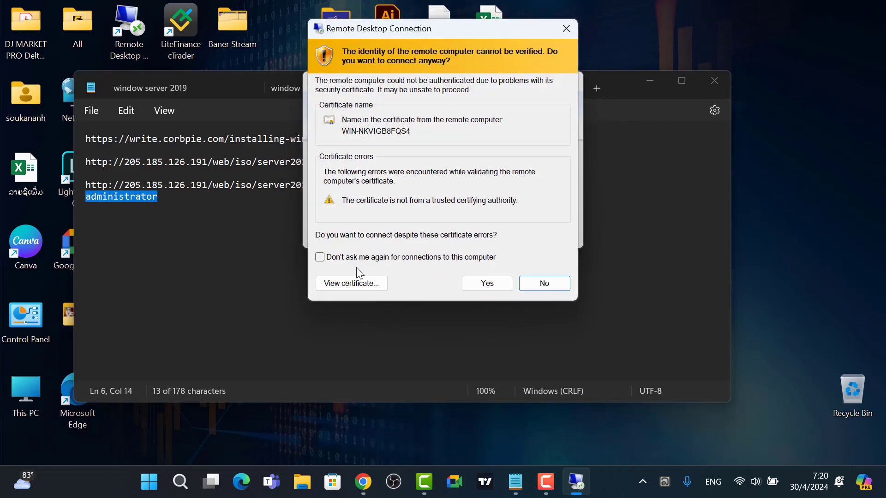
{"action": "left_click", "coordinate": [483, 285]}
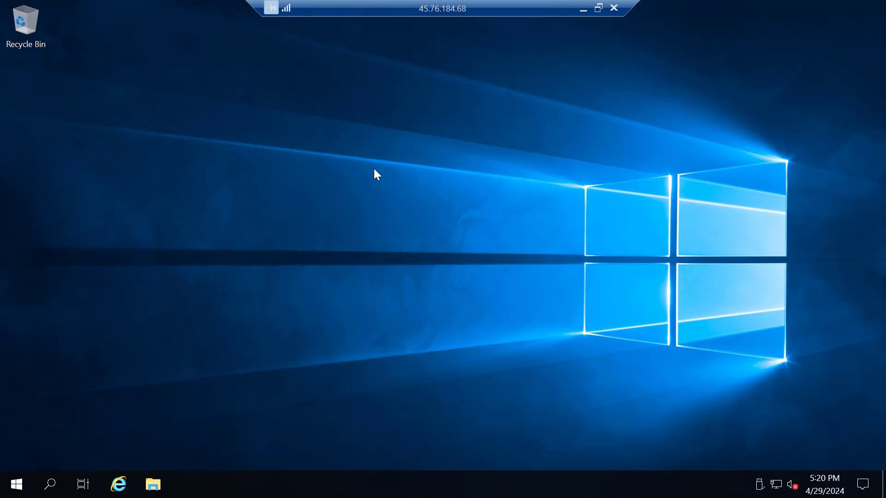
Minimize the remote session and close the server notes in Notepad.
{"action": "left_click", "coordinate": [583, 9]}
{"action": "left_click", "coordinate": [714, 80]}
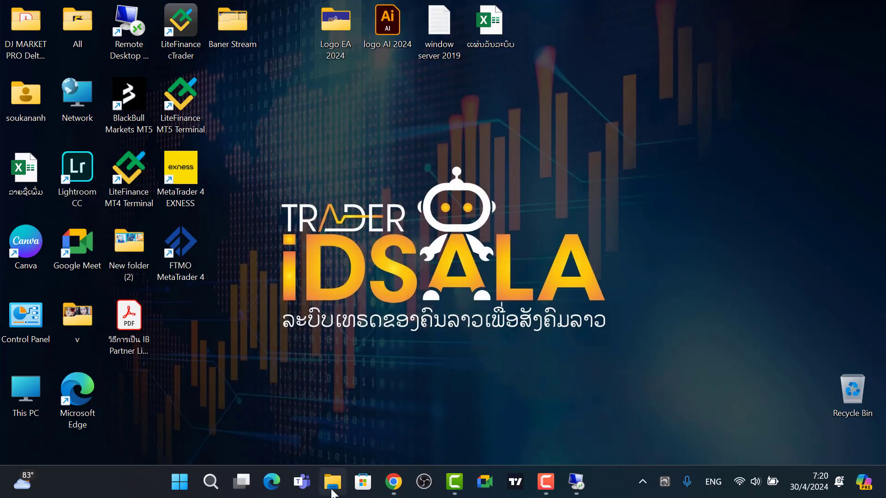
Copy the exness4setup installer from the local Downloads\Programs folder.
{"action": "key", "text": "super+e"}
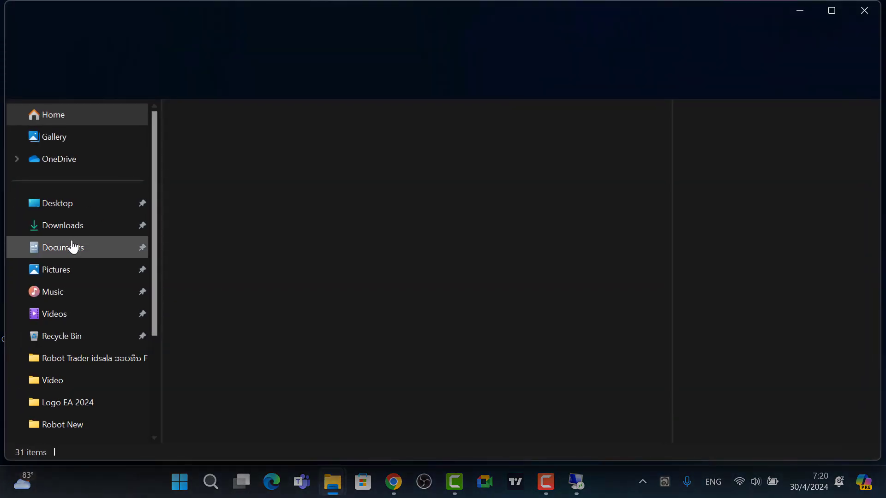
{"action": "left_click", "coordinate": [68, 229]}
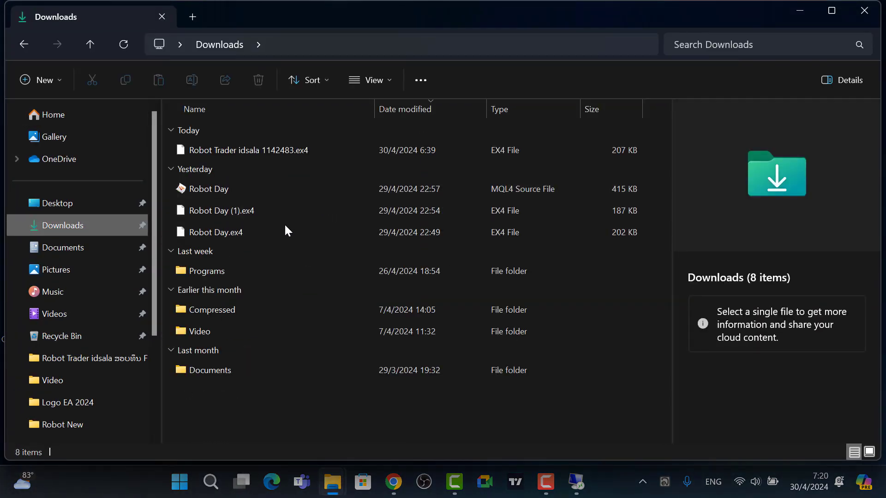
{"action": "left_click", "coordinate": [219, 275]}
{"action": "double_click", "coordinate": [219, 273]}
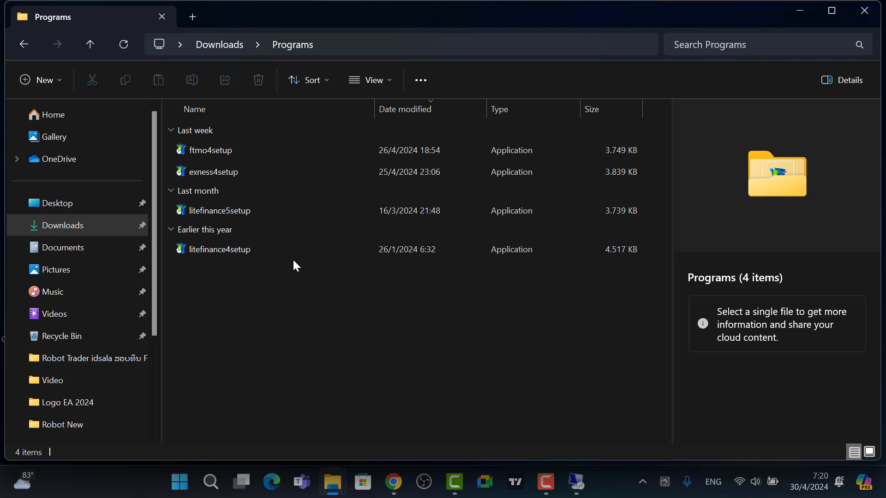
{"action": "left_click", "coordinate": [212, 172]}
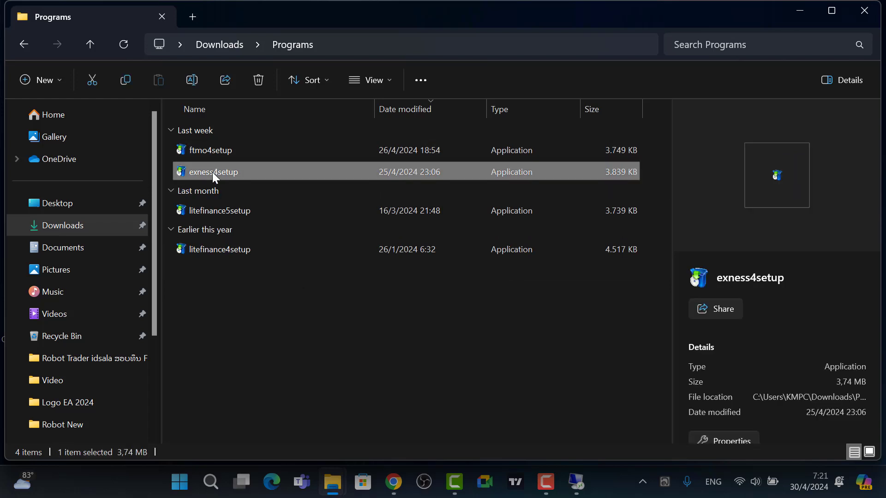
{"action": "right_click", "coordinate": [212, 172]}
{"action": "left_click", "coordinate": [257, 136]}
Paste exness4setup onto the remote desktop and run it, accepting the license.
{"action": "left_click", "coordinate": [575, 483]}
{"action": "right_click", "coordinate": [399, 198]}
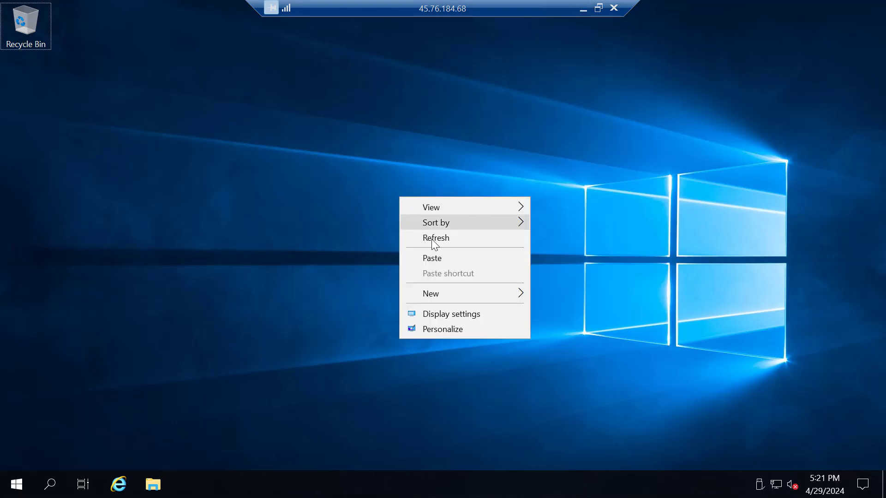
{"action": "left_click", "coordinate": [439, 258]}
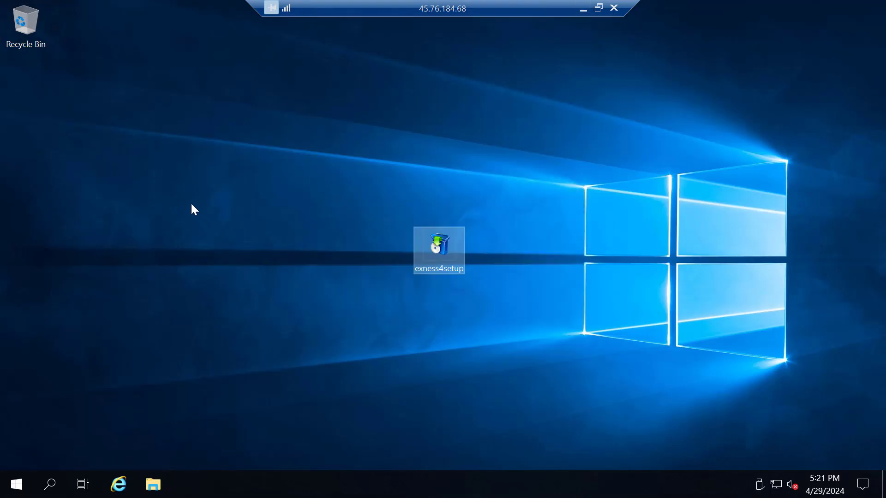
{"action": "double_click", "coordinate": [441, 244]}
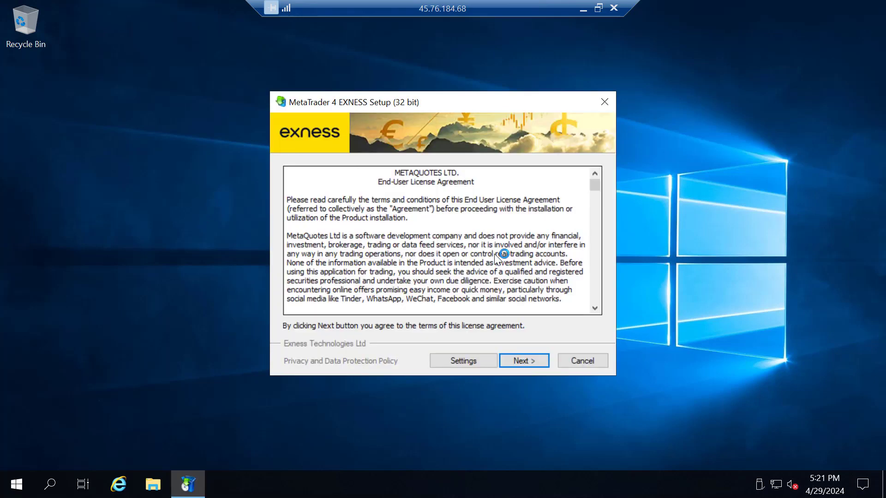
{"action": "left_click", "coordinate": [517, 361]}
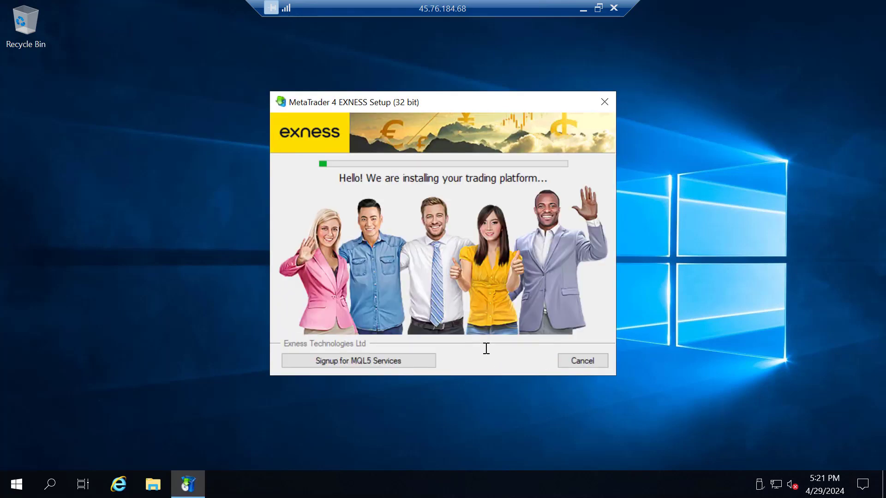
Copy Robot Trader idsala 1142483.ex4 from the local Downloads folder.
{"action": "left_click", "coordinate": [582, 8]}
{"action": "left_click", "coordinate": [303, 386]}
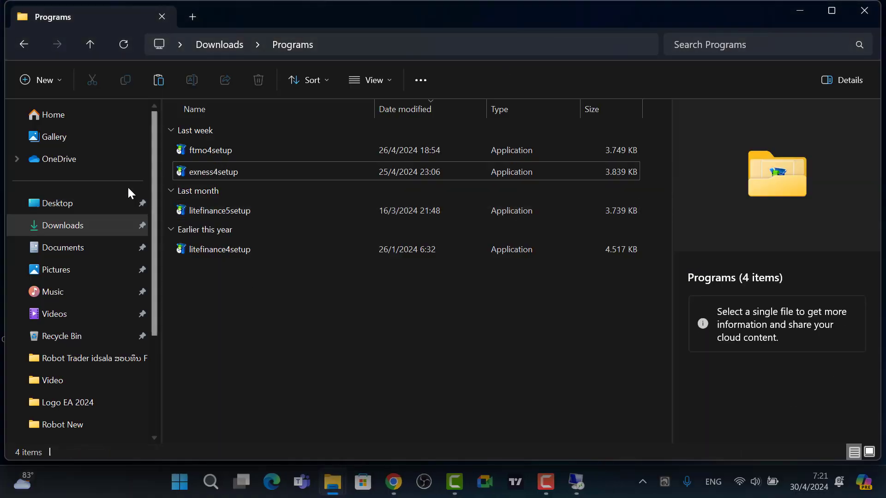
{"action": "left_click", "coordinate": [81, 231]}
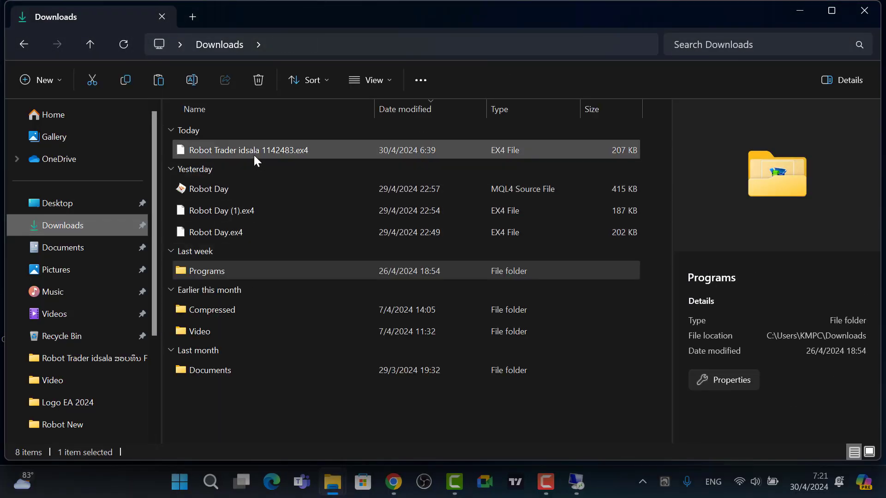
{"action": "left_click", "coordinate": [234, 146]}
{"action": "right_click", "coordinate": [235, 146]}
{"action": "left_click", "coordinate": [285, 163]}
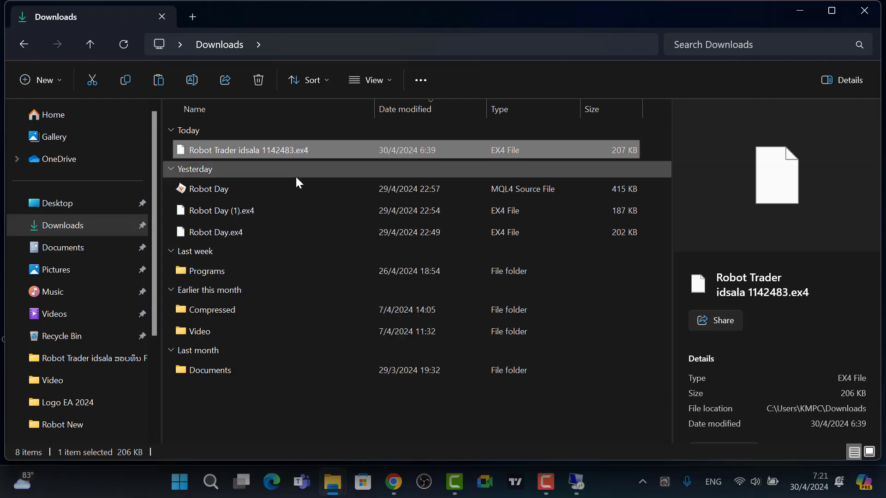
{"action": "left_click", "coordinate": [582, 481]}
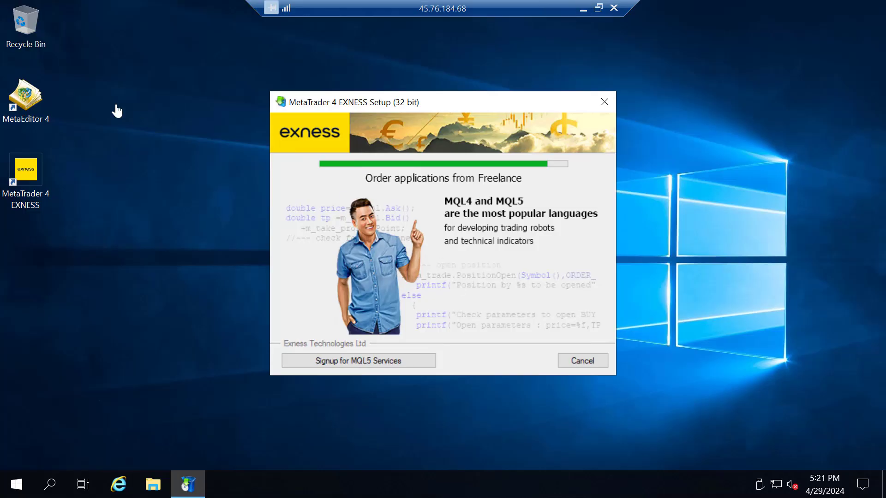
Paste the robot EX4 file onto the remote desktop and finish the MetaTrader 4 EXNESS setup.
{"action": "right_click", "coordinate": [115, 75]}
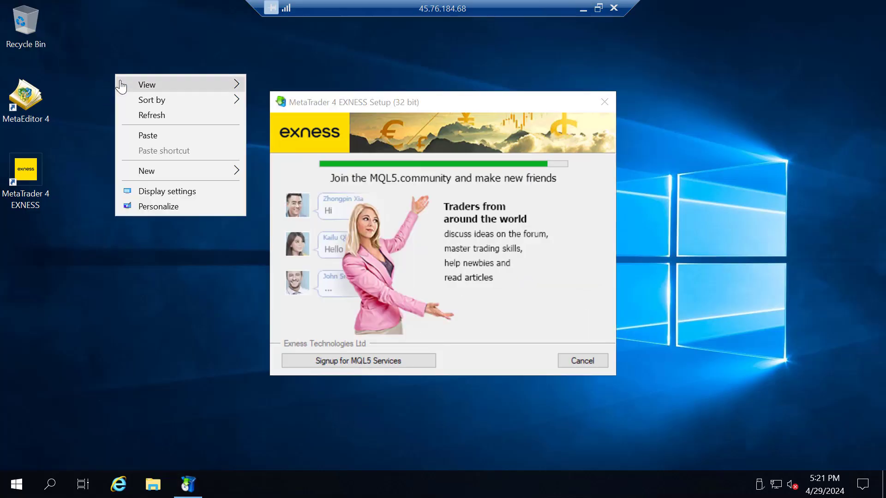
{"action": "left_click", "coordinate": [147, 144]}
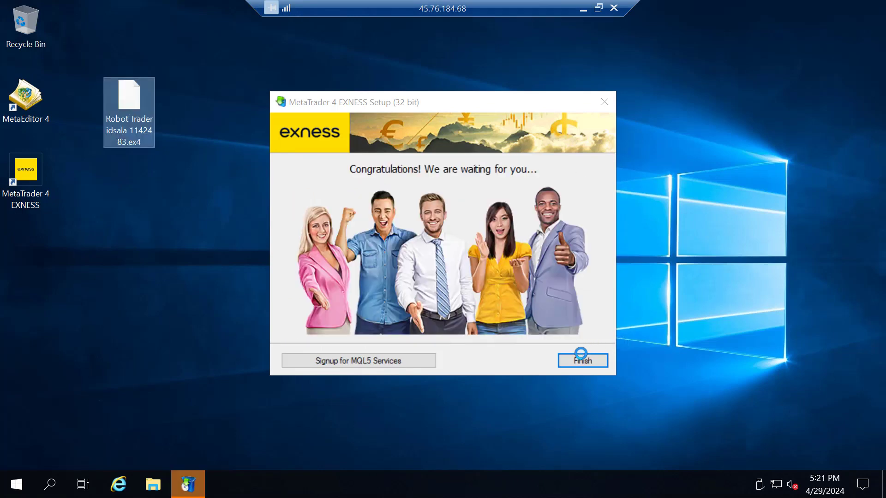
{"action": "left_click", "coordinate": [580, 358]}
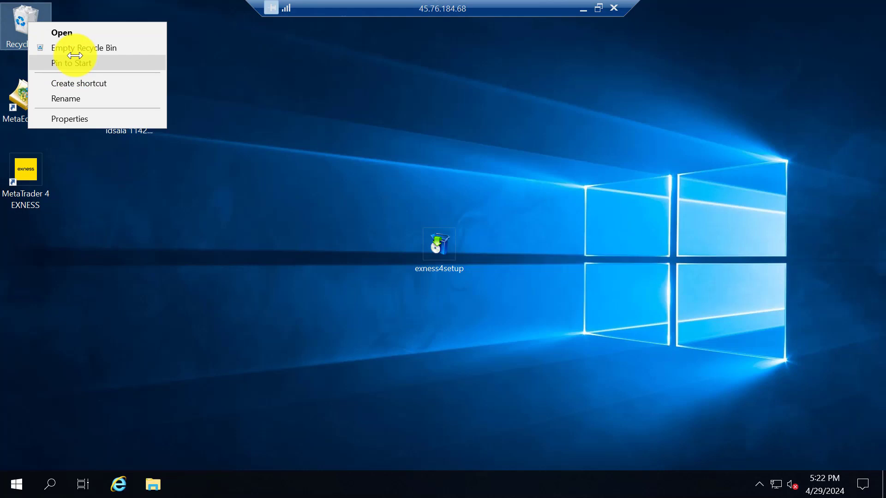
Empty the remote Recycle Bin and move the robot file and exness4setup icons to the left column.
{"action": "left_click", "coordinate": [74, 48]}
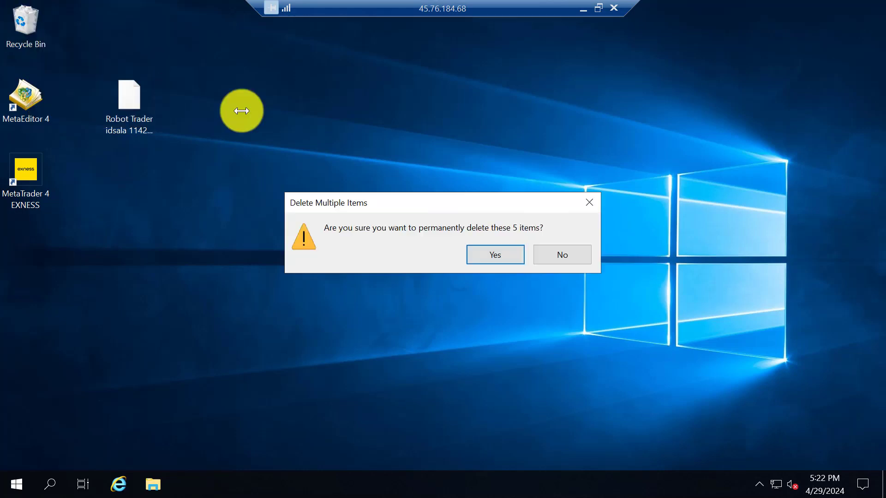
{"action": "left_click", "coordinate": [494, 253]}
{"action": "left_click_drag", "start_coordinate": [129, 109], "coordinate": [77, 37]}
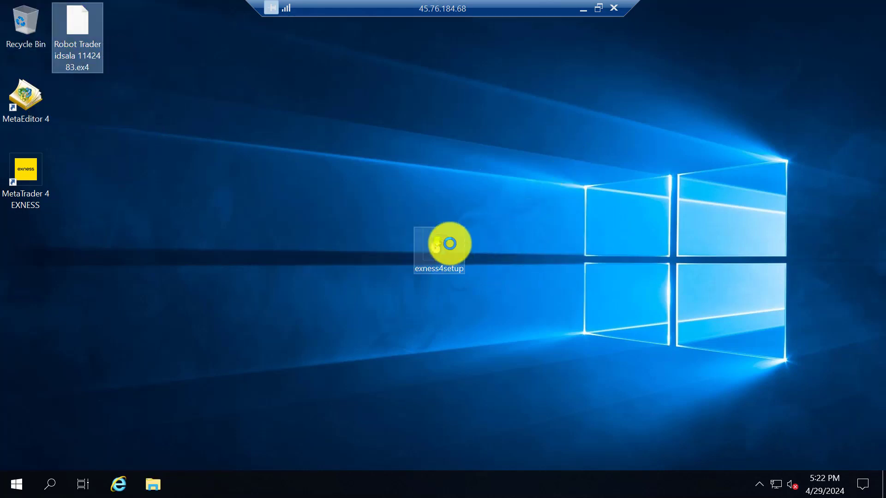
{"action": "left_click_drag", "start_coordinate": [449, 243], "coordinate": [46, 249]}
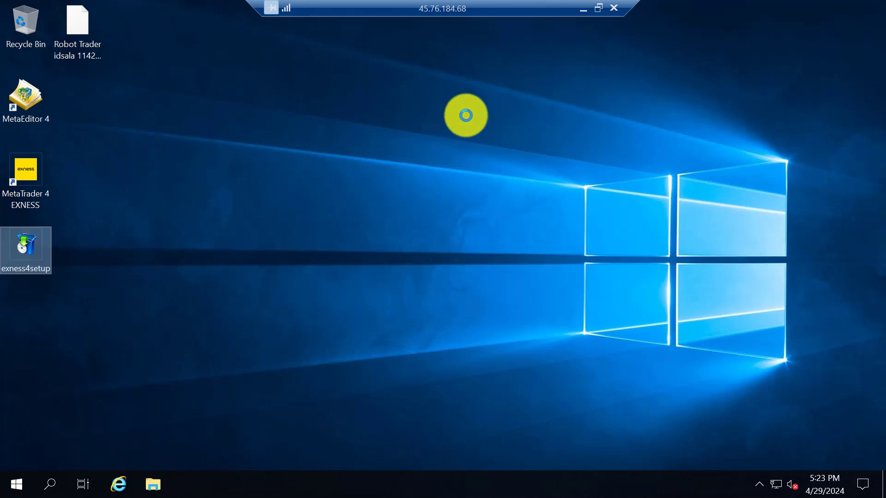
Minimize the remote session and Downloads window, and close the Home Explorer window.
{"action": "left_click", "coordinate": [613, 9]}
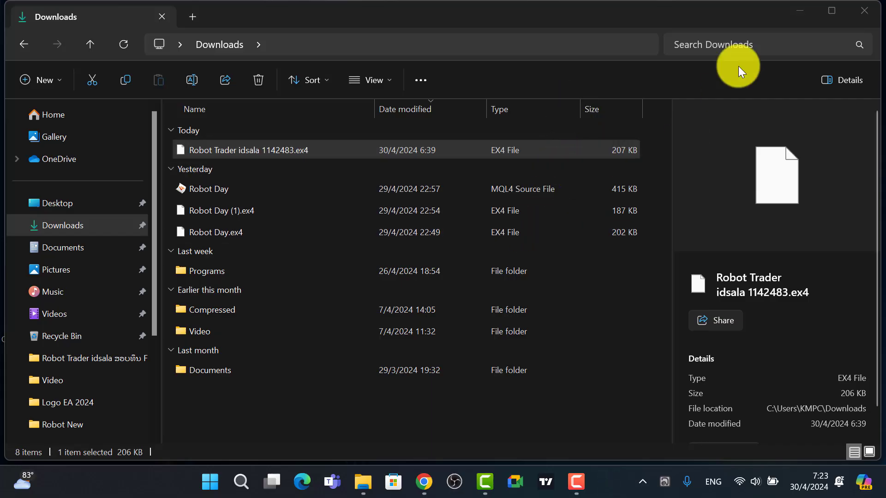
{"action": "left_click", "coordinate": [798, 13]}
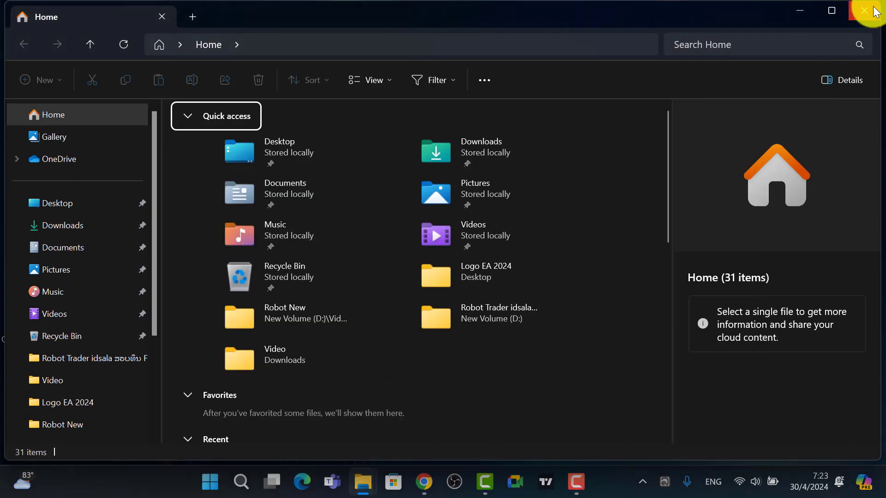
{"action": "left_click", "coordinate": [863, 9]}
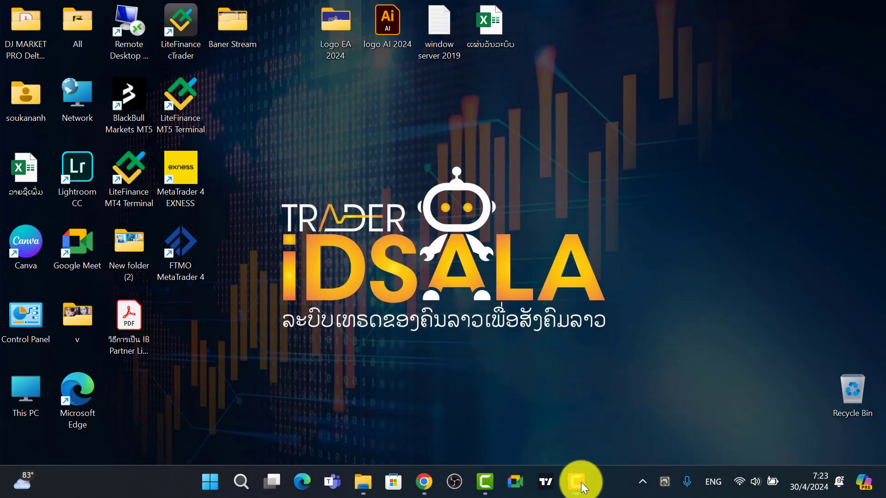
{"action": "left_click", "coordinate": [588, 472]}
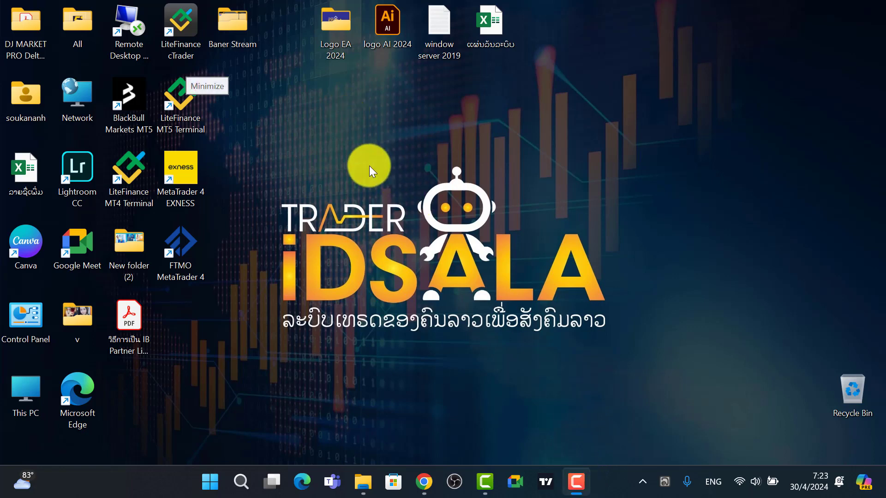